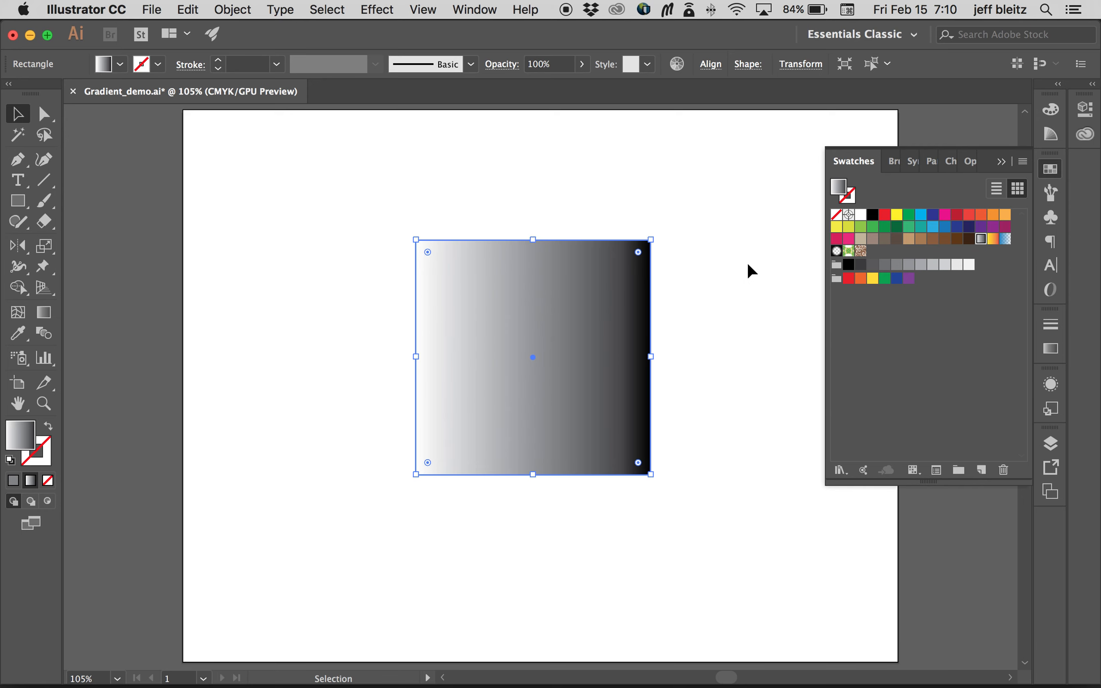
Redraw the square's gradient with the Gradient tool, first diagonally beyond its upper corner, and again vertically upward through the upper half
left_click(1001, 161)
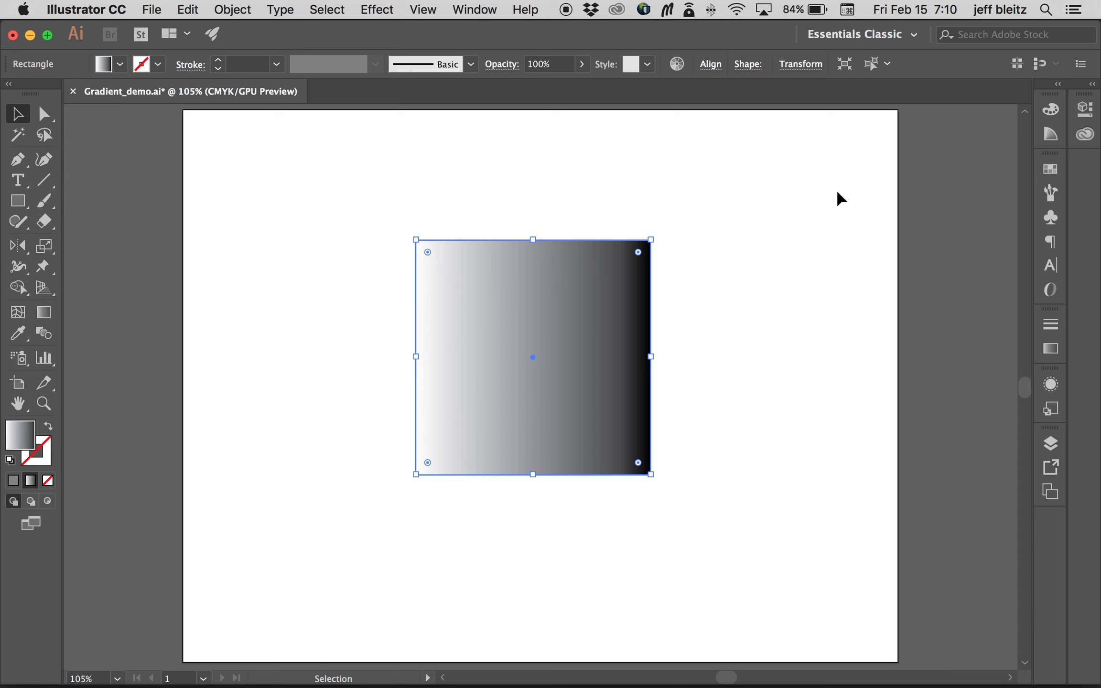
left_click(48, 312)
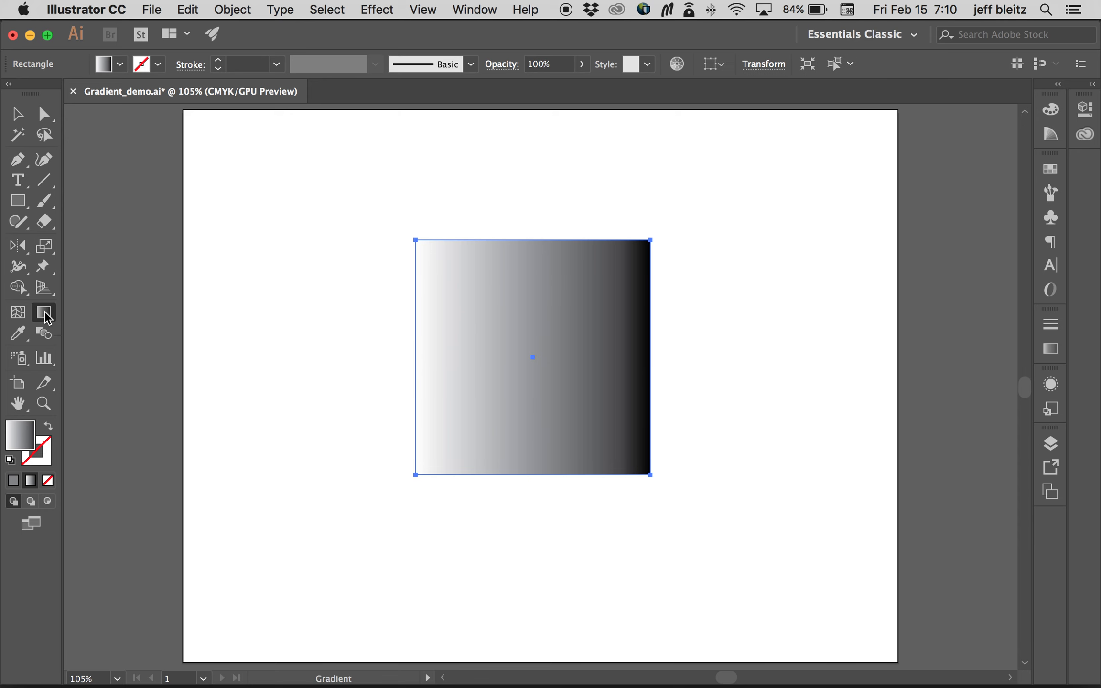
mouse_move(467, 392)
left_mouse_down()
mouse_move(597, 308)
mouse_move(315, 479)
mouse_move(826, 206)
left_mouse_up()
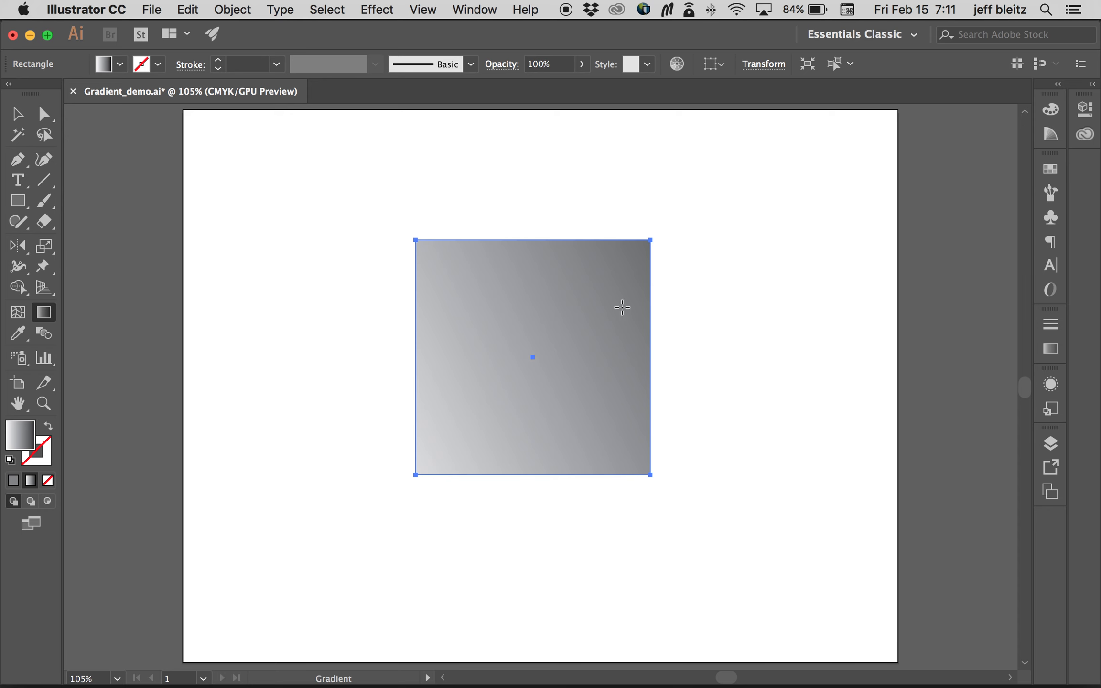
left_click_drag(571, 388, 573, 251)
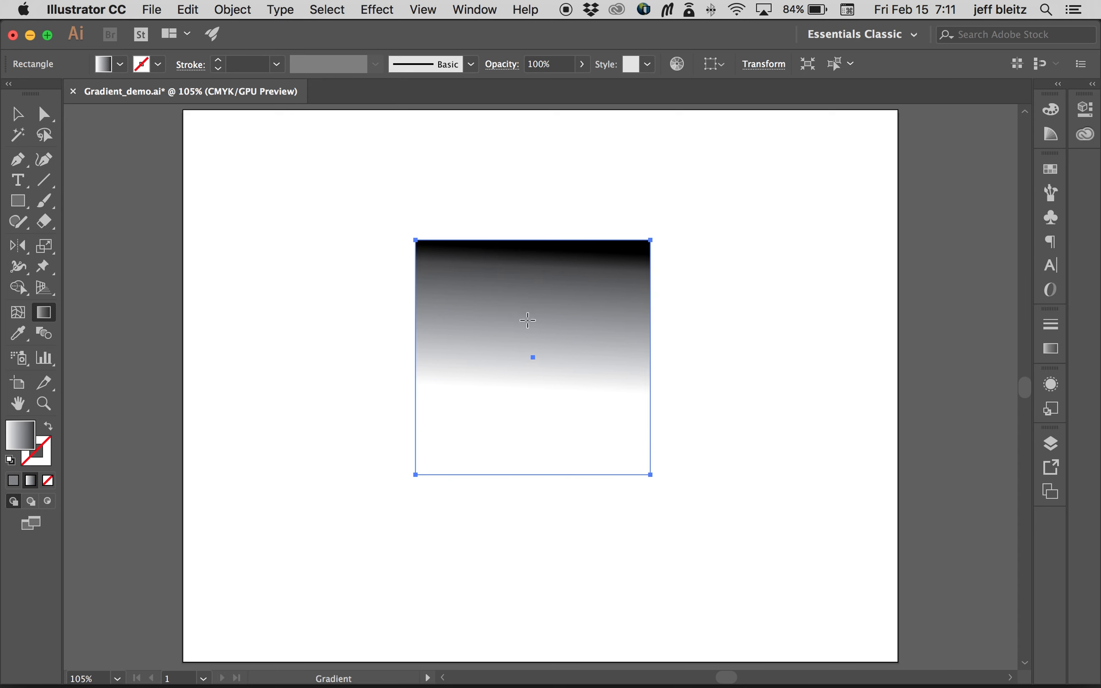
Undo the Gradient tool changes and restore the square's horizontal white-to-black gradient
key("super+z")
key("super+z")
key("super+z")
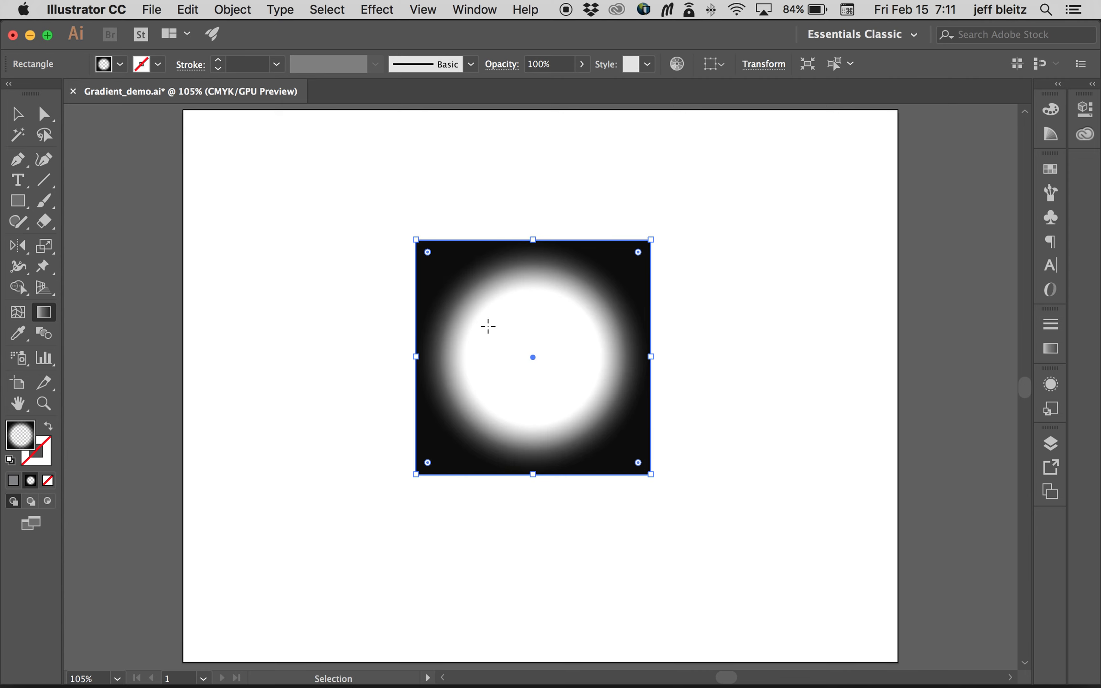
key("super+z")
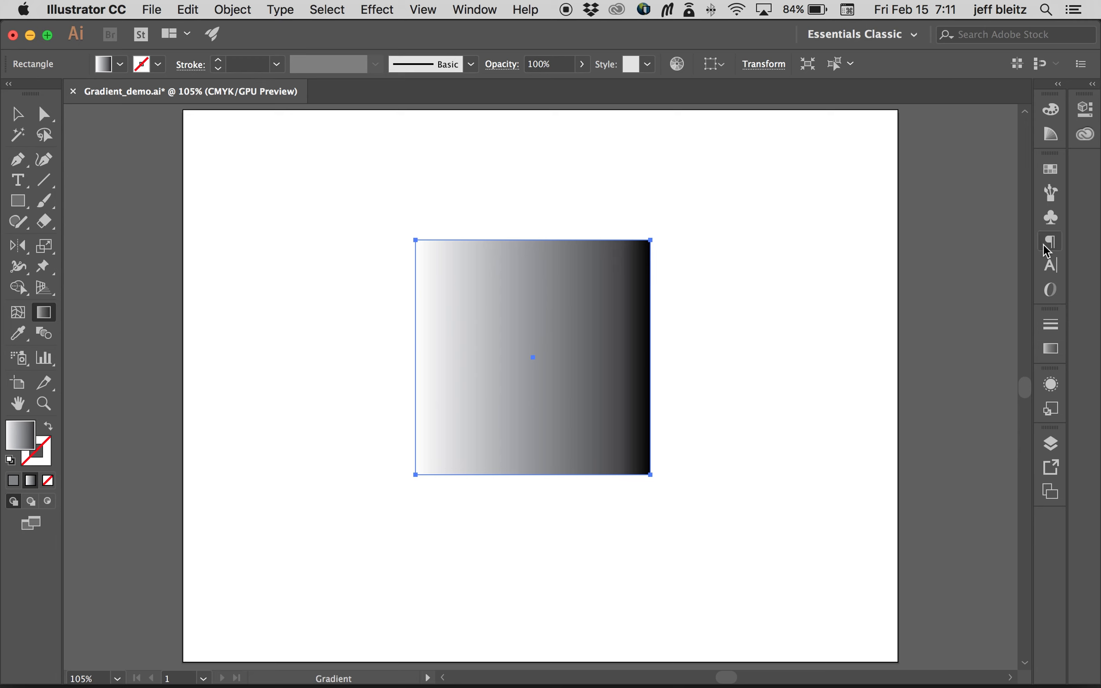
Bring up the Gradient settings for the selected square
left_click(1054, 355)
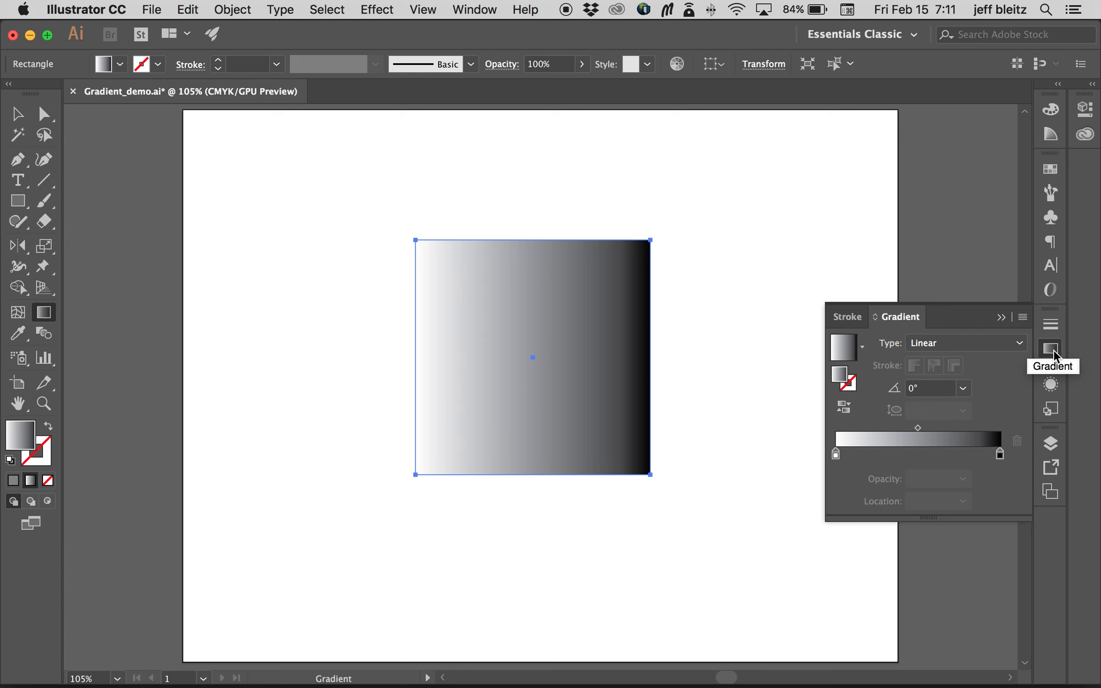
left_click(1054, 354)
left_click(492, 11)
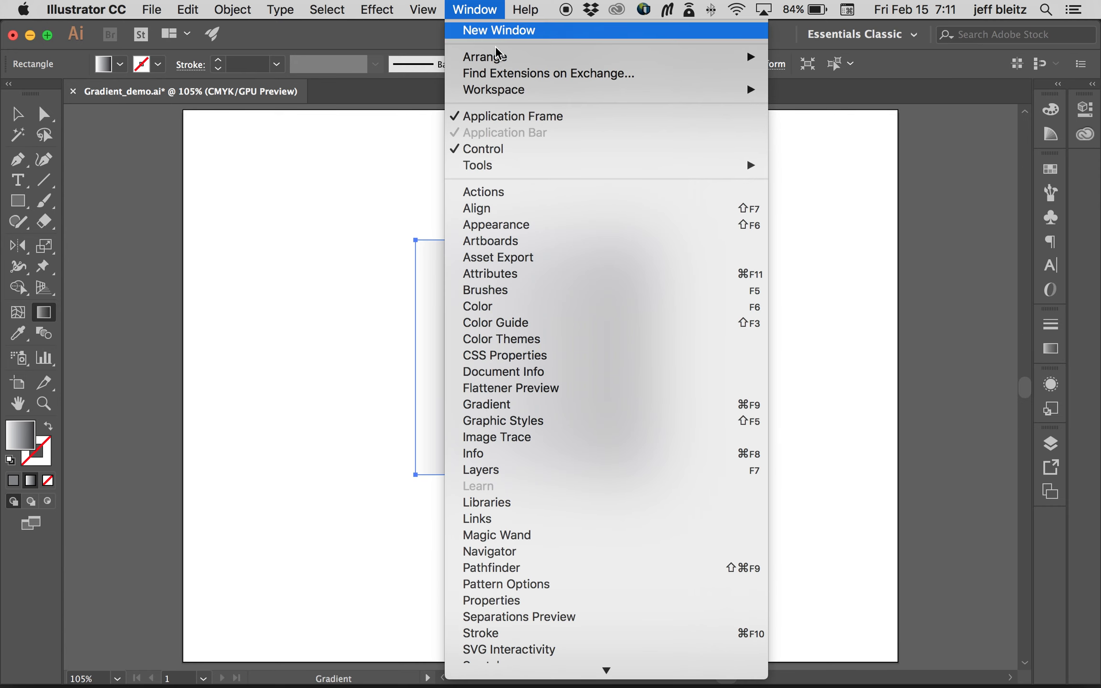
left_click(551, 409)
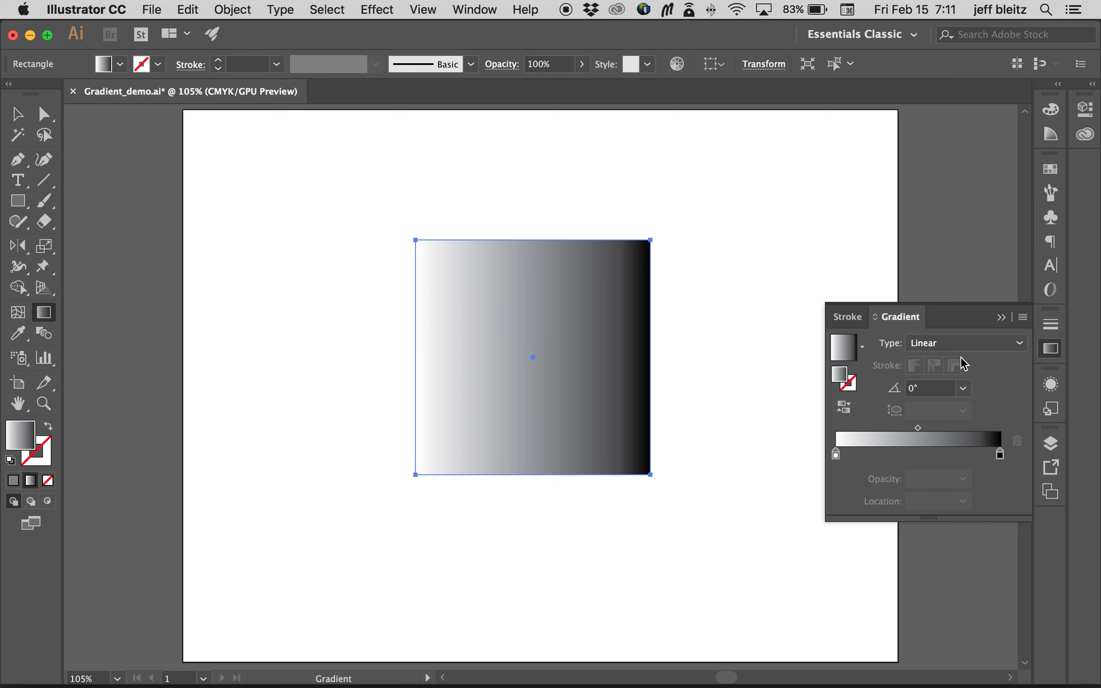
Try the Radial type on the square's gradient and return it to Linear
left_click(973, 352)
left_click(970, 380)
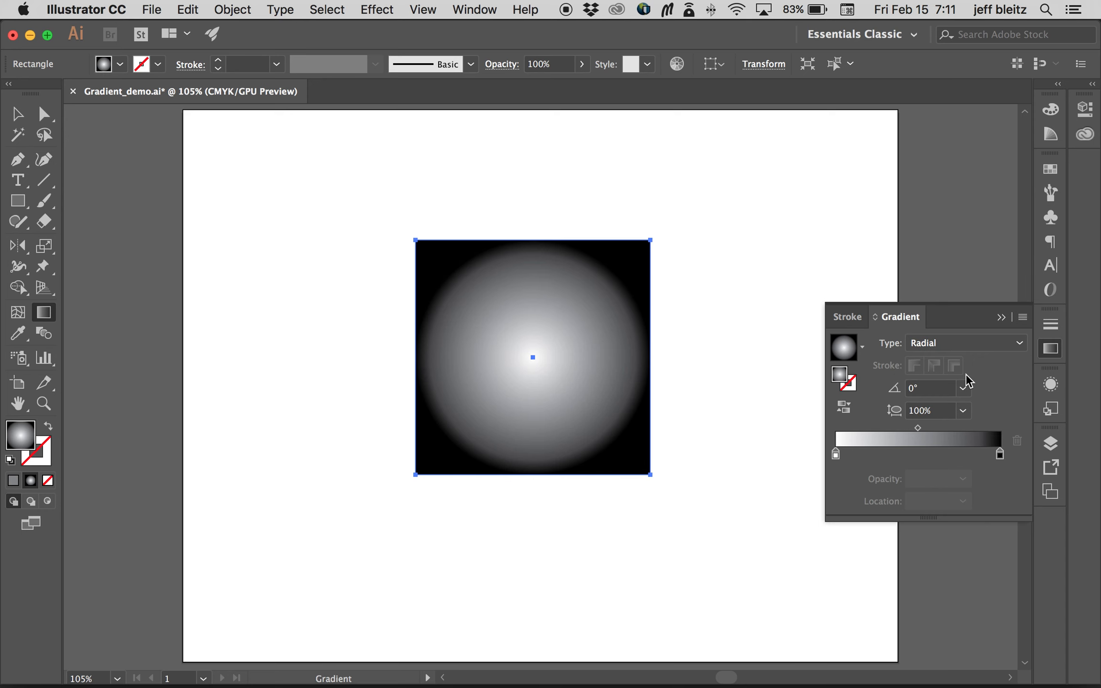
left_click(984, 345)
left_click(981, 362)
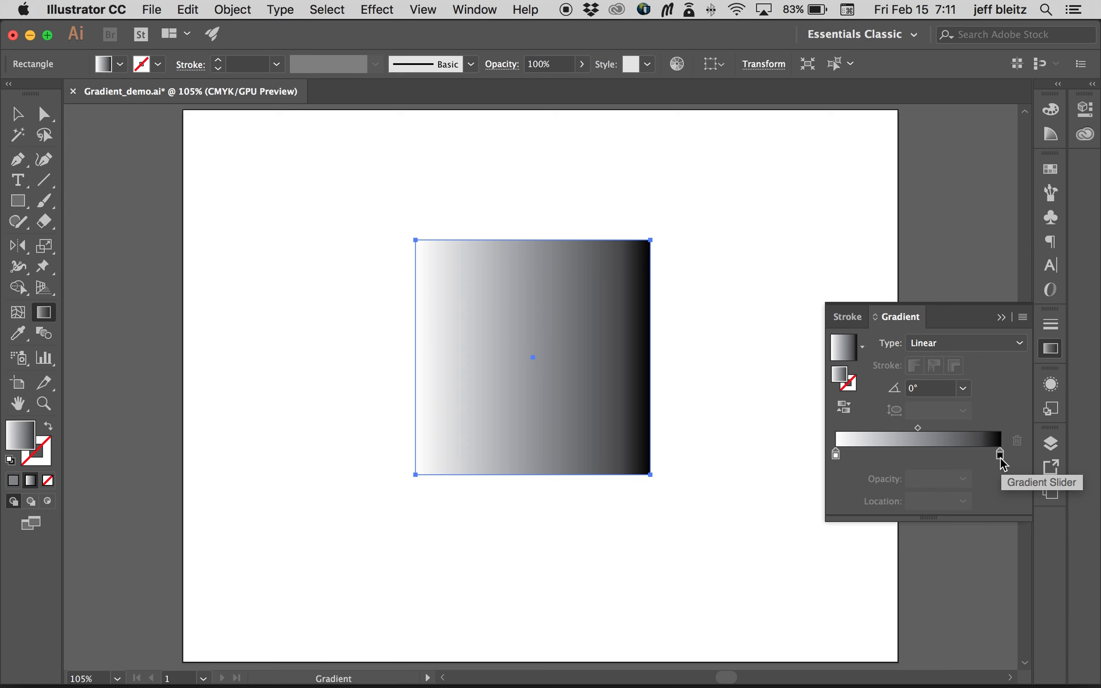
Set the square's linear gradient angle to 90°
left_click(915, 388)
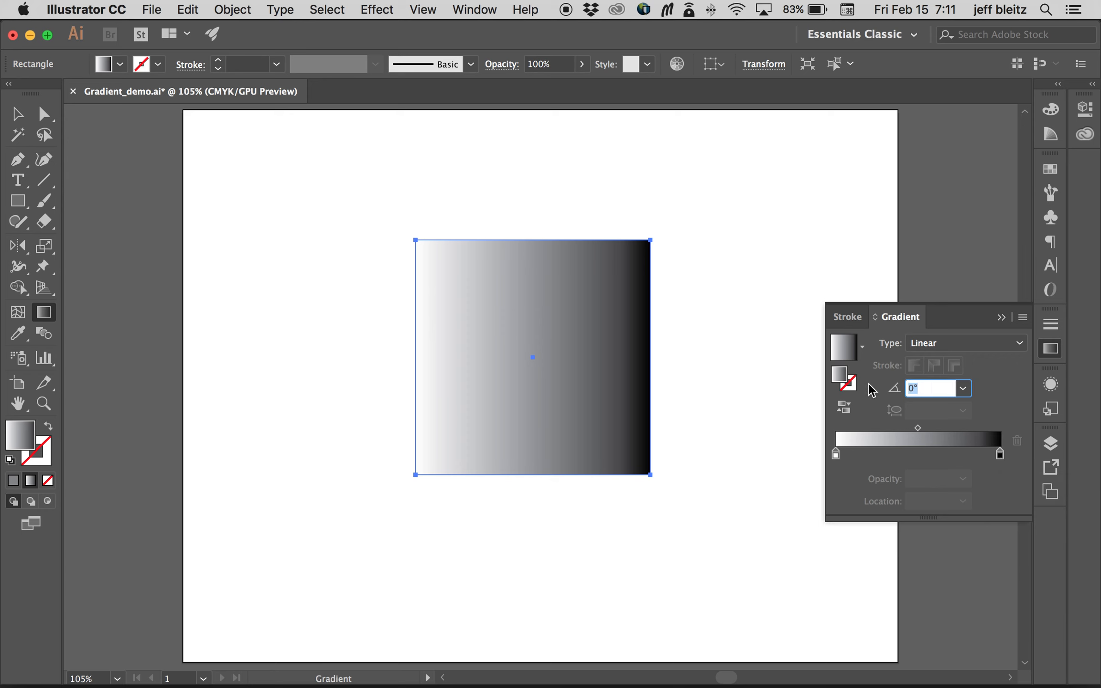
type("90")
key("Return")
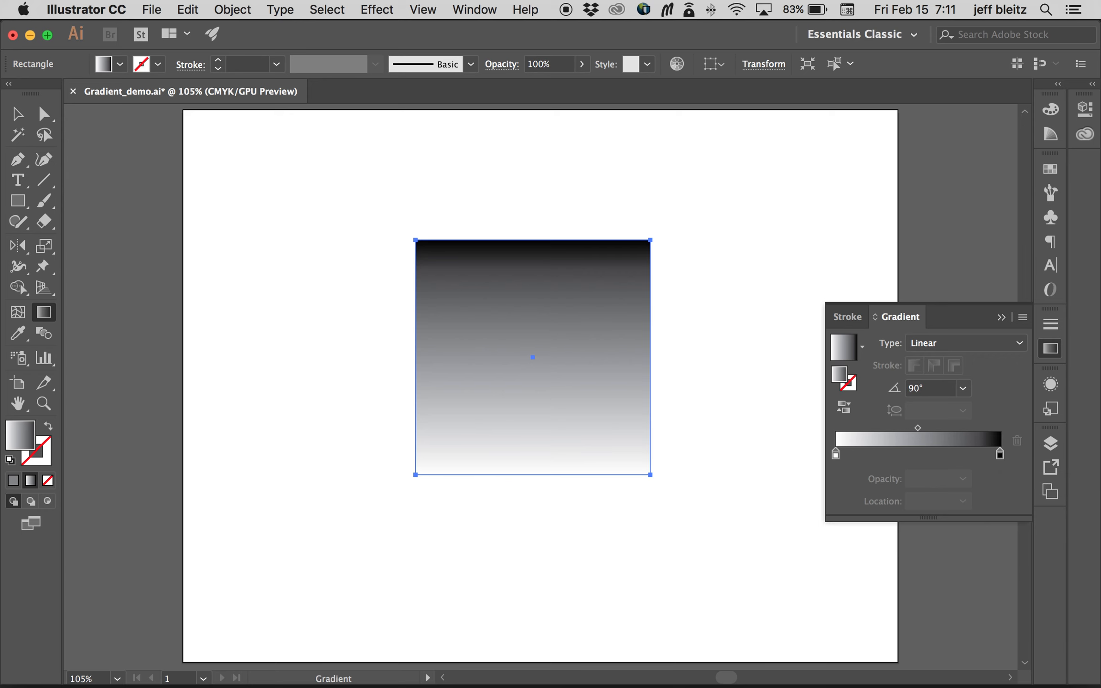
Set the square's linear gradient angle to -90°
left_click(896, 391)
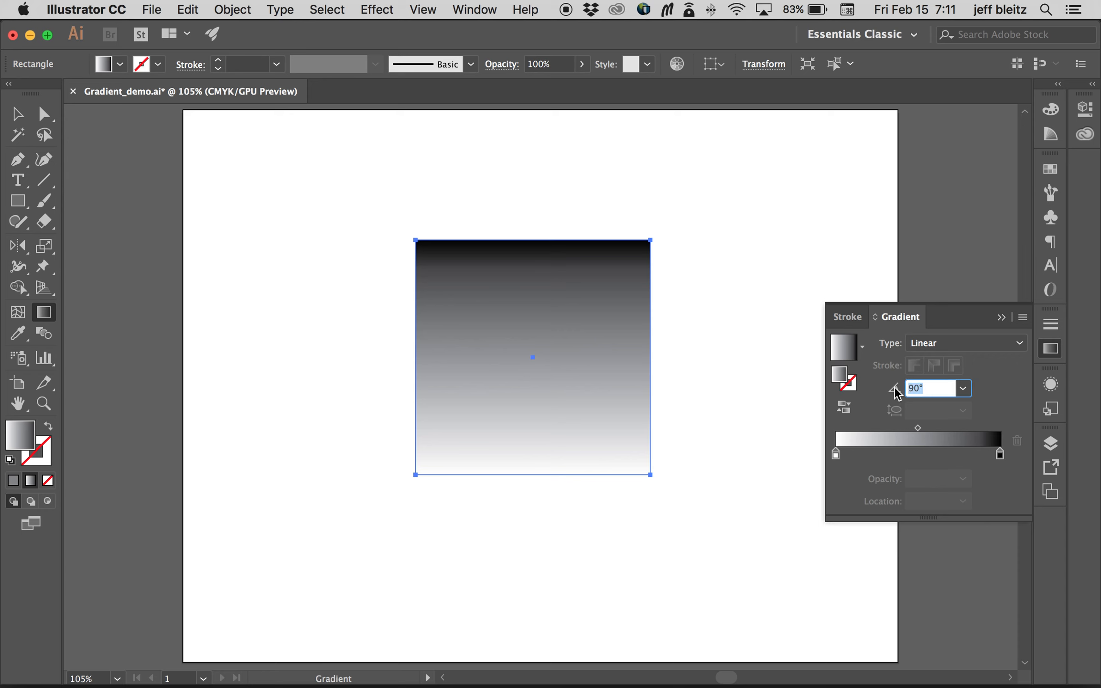
type("-9")
key("Return")
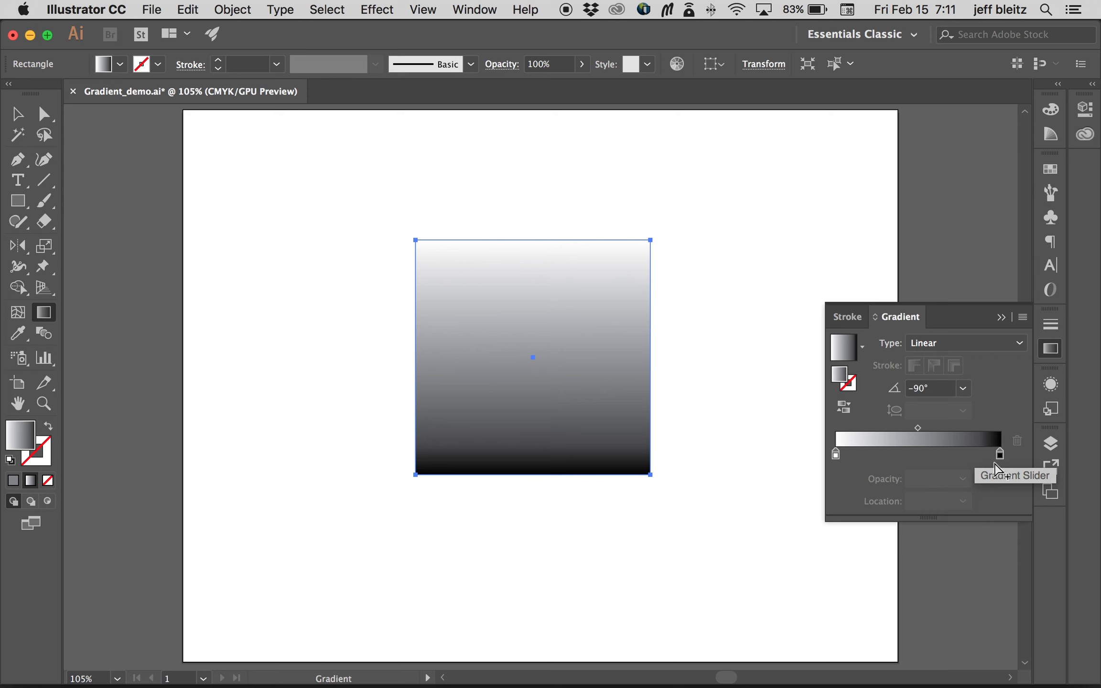
Recolor the gradient's black end stop with an orange swatch
double_click(1000, 454)
double_click(1000, 457)
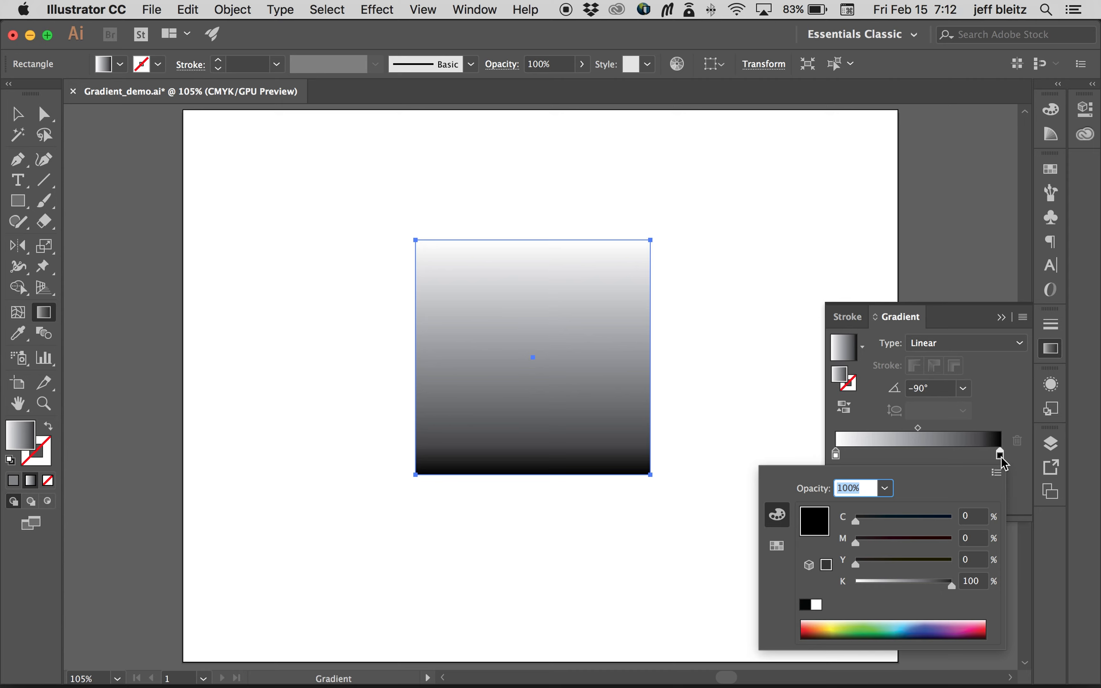
left_click(783, 548)
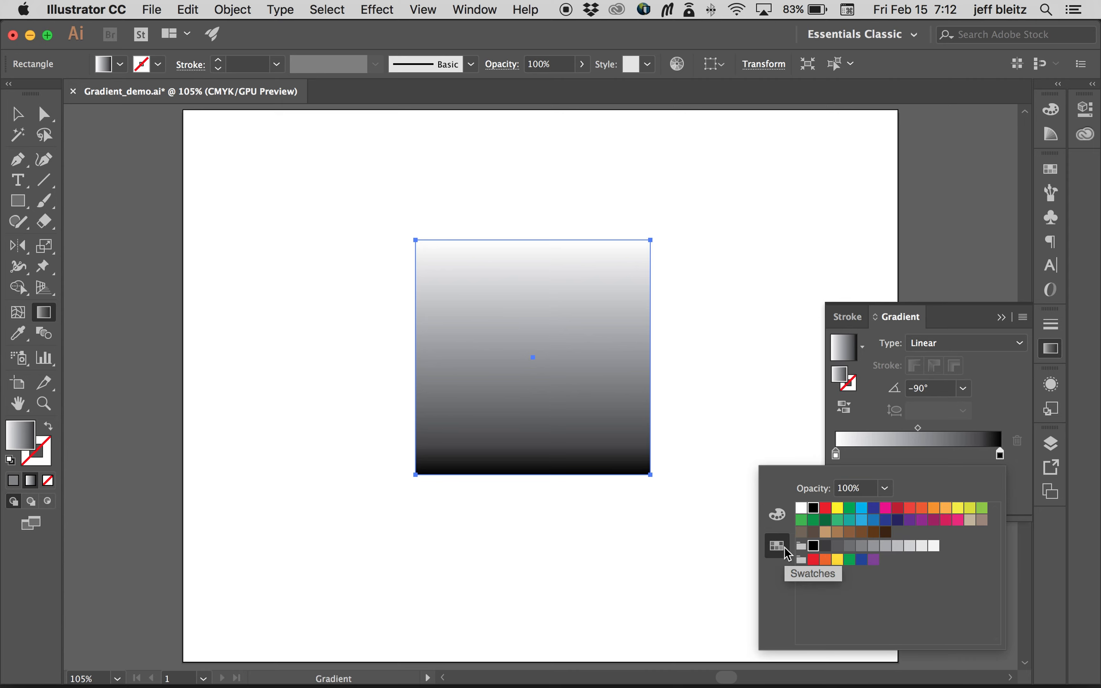
left_click(782, 519)
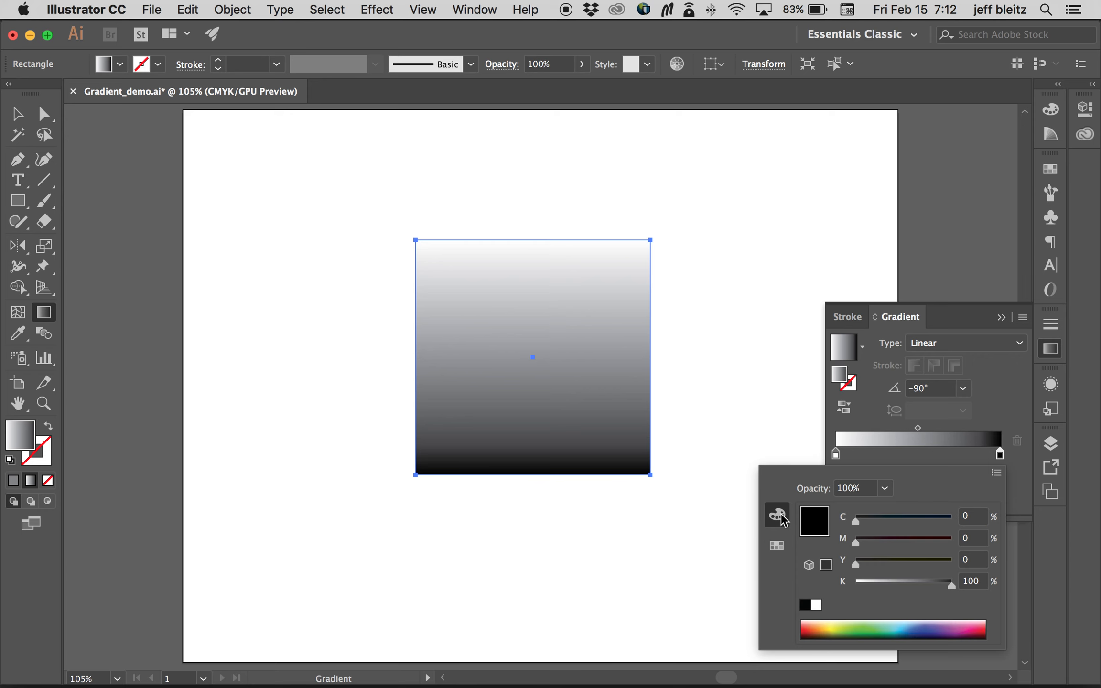
left_click(777, 546)
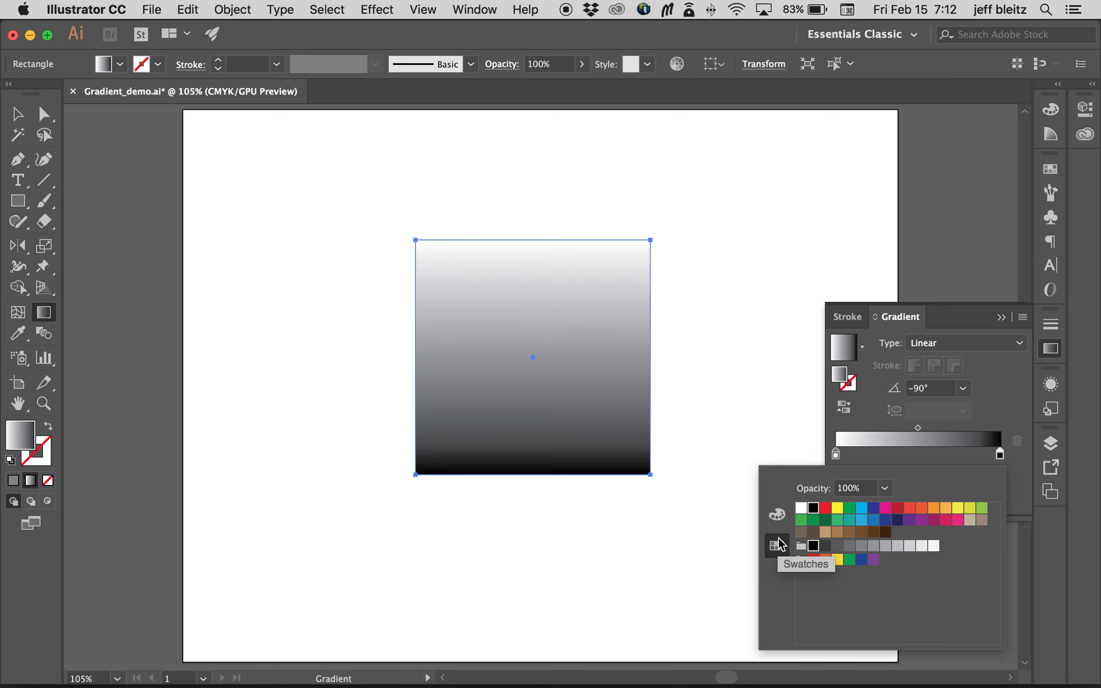
left_click(933, 507)
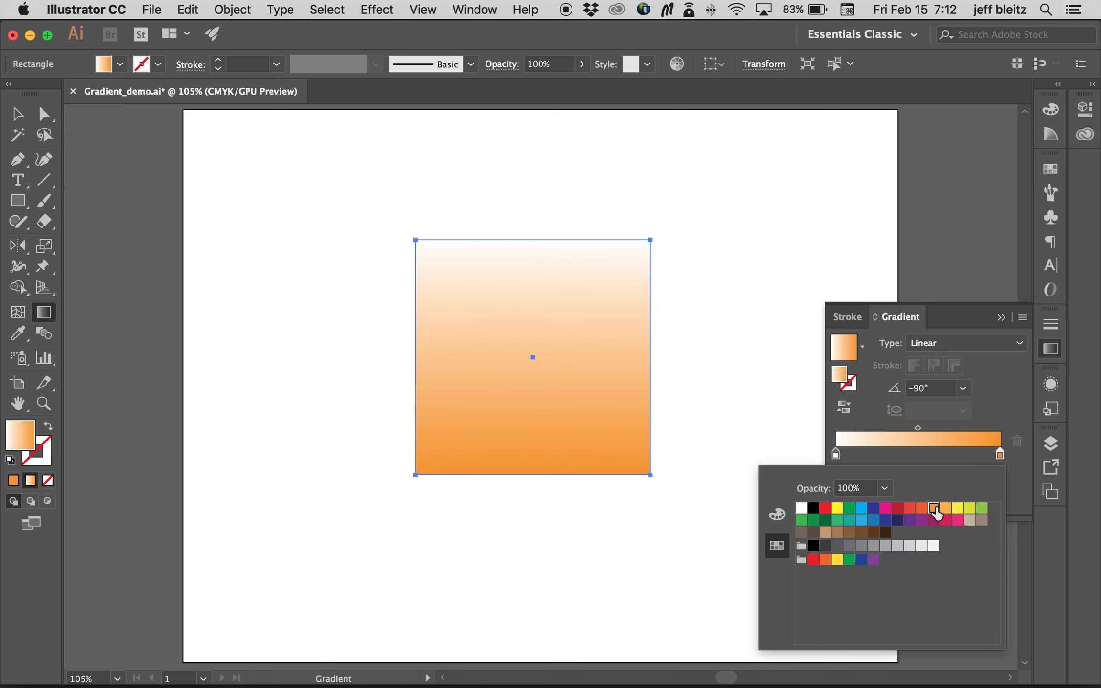
Recolor the gradient's white start stop from the swatches, trying red-orange before settling on yellow
left_click(838, 457)
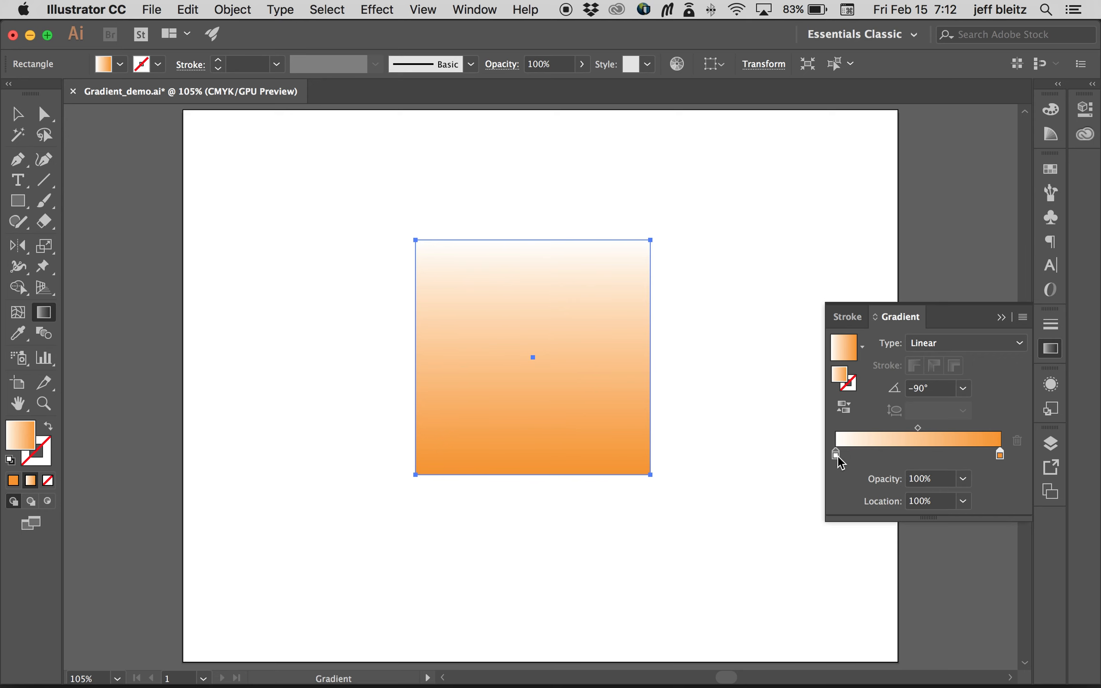
double_click(837, 456)
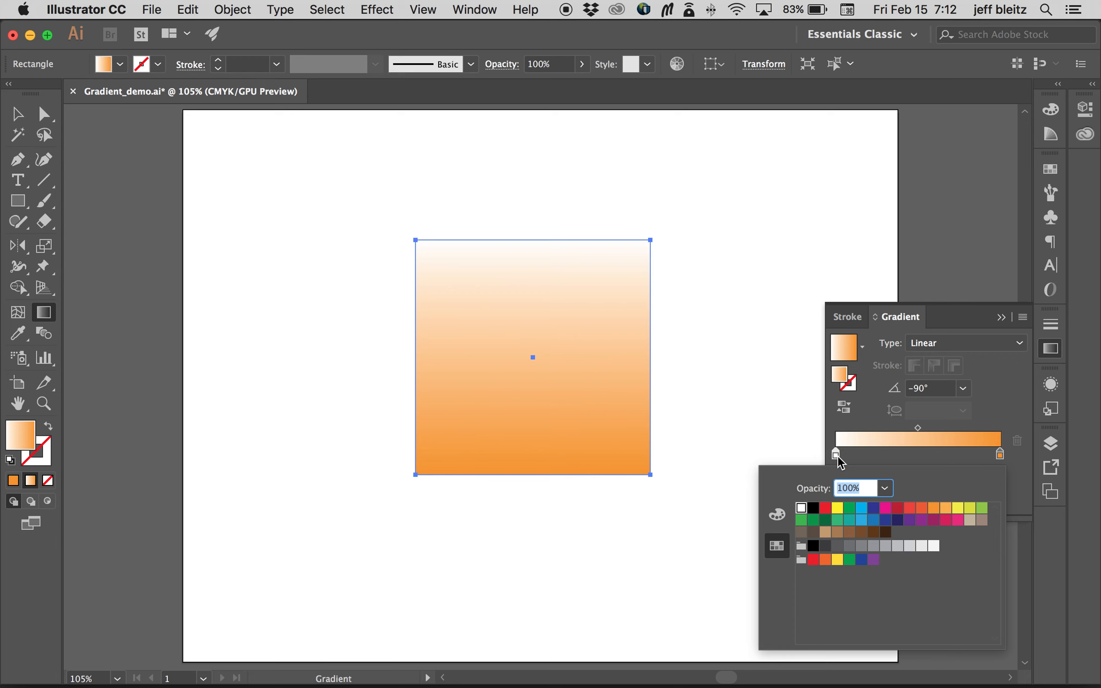
left_click(920, 509)
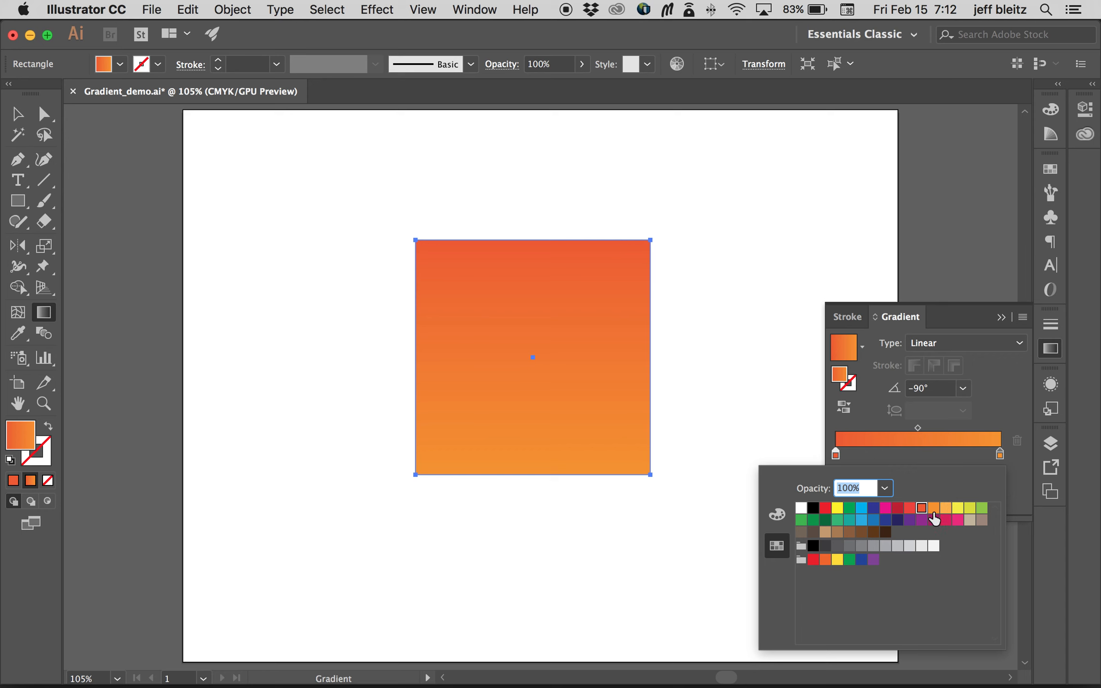
left_click(957, 508)
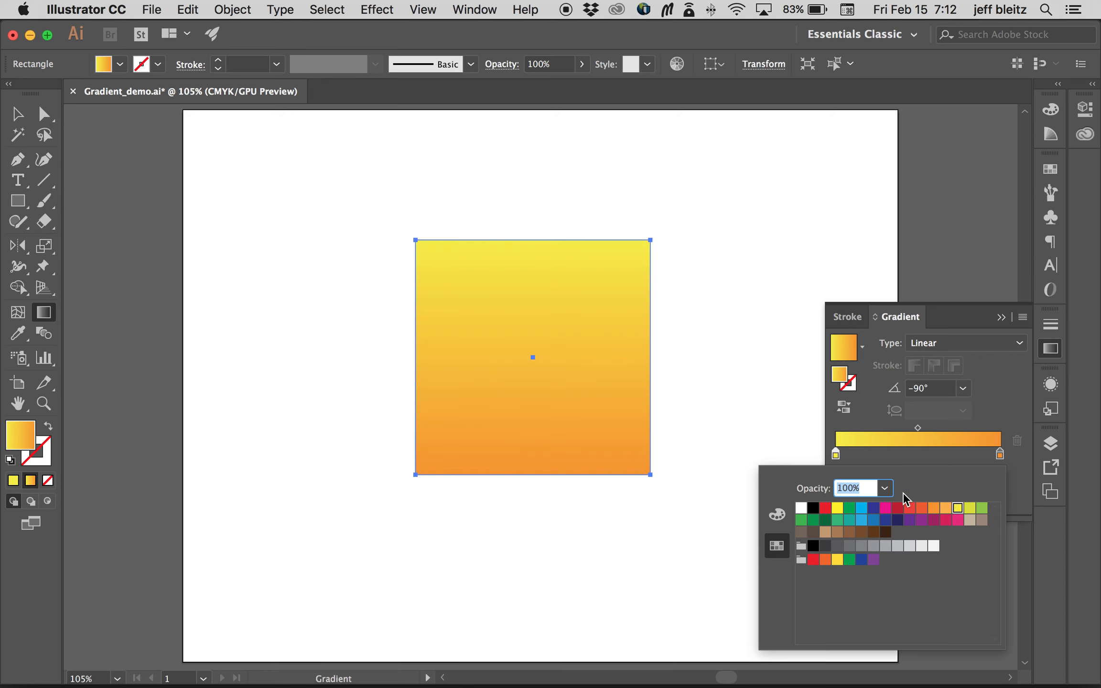
Set the opacity of the gradient's yellow start stop to 0%
left_click(835, 455)
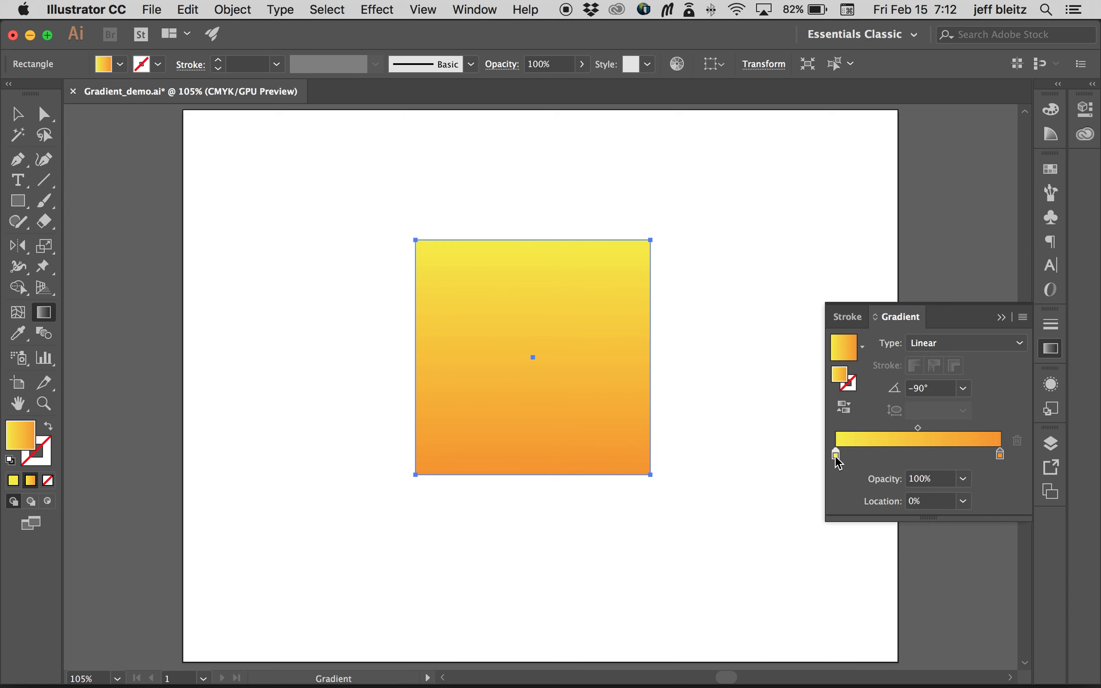
left_click(999, 456)
left_click(835, 456)
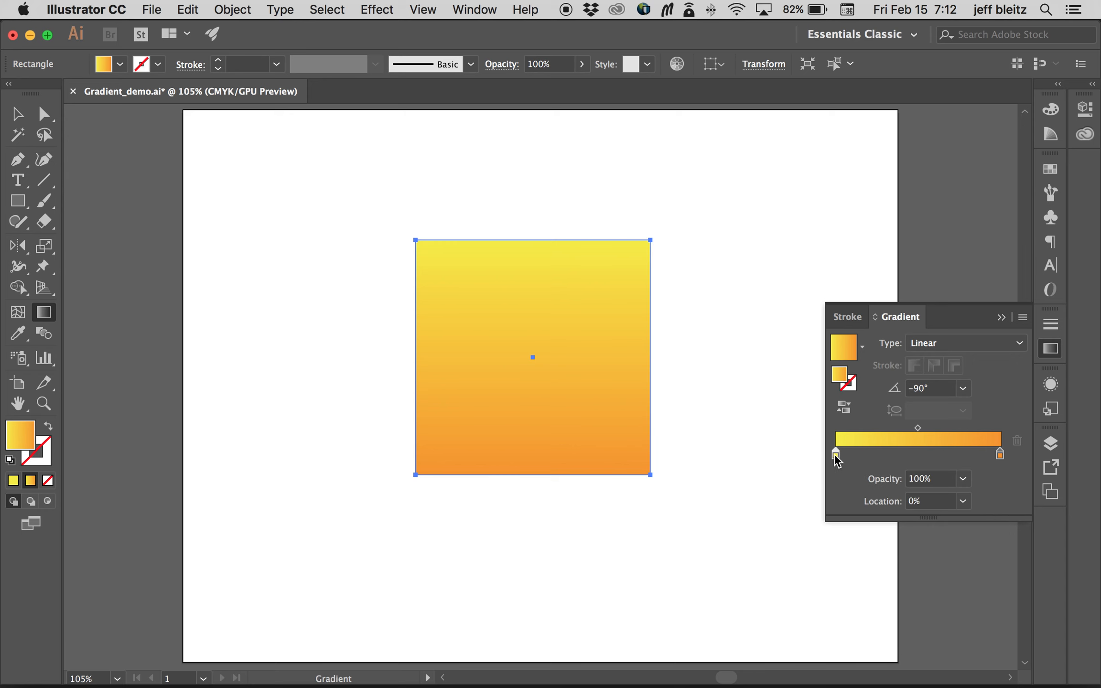
left_click(962, 480)
left_click(936, 479)
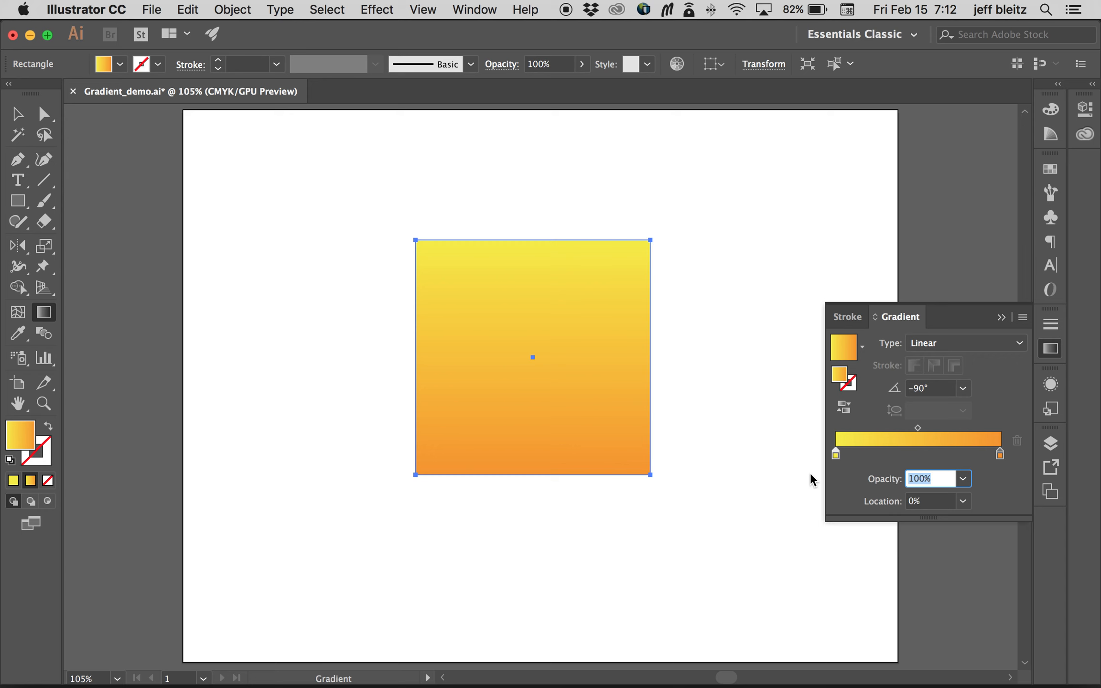
type("0")
key("Return")
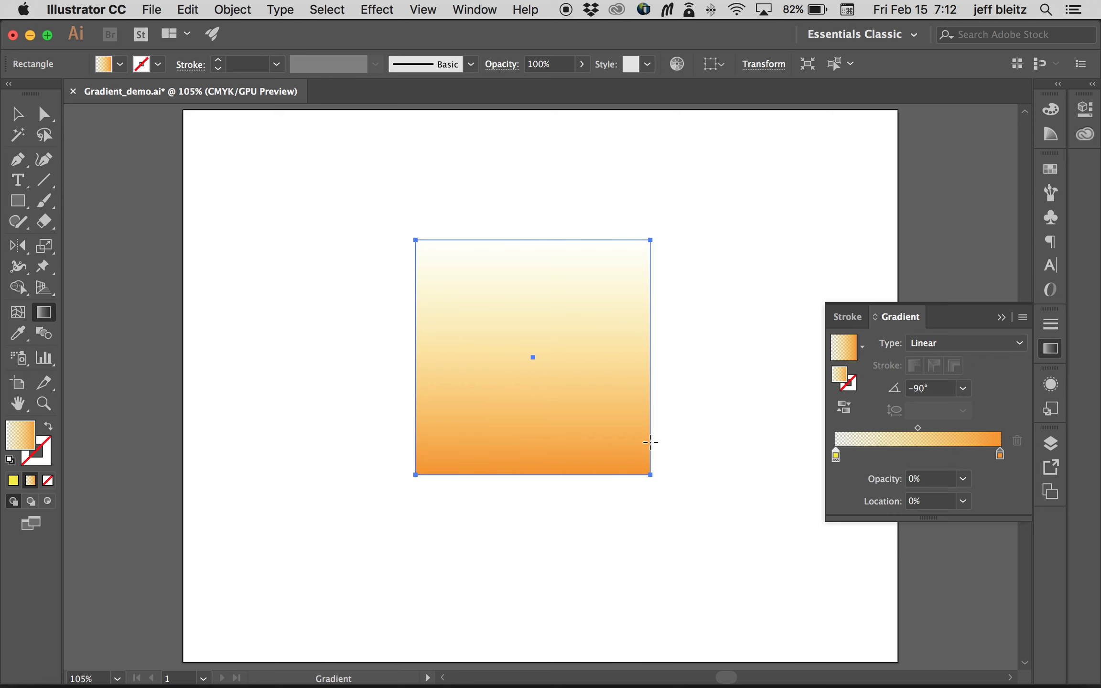
Examine the gradient square while deselected, and reselect it with the Selection tool
left_click(18, 114)
left_click(391, 199)
left_click(587, 288)
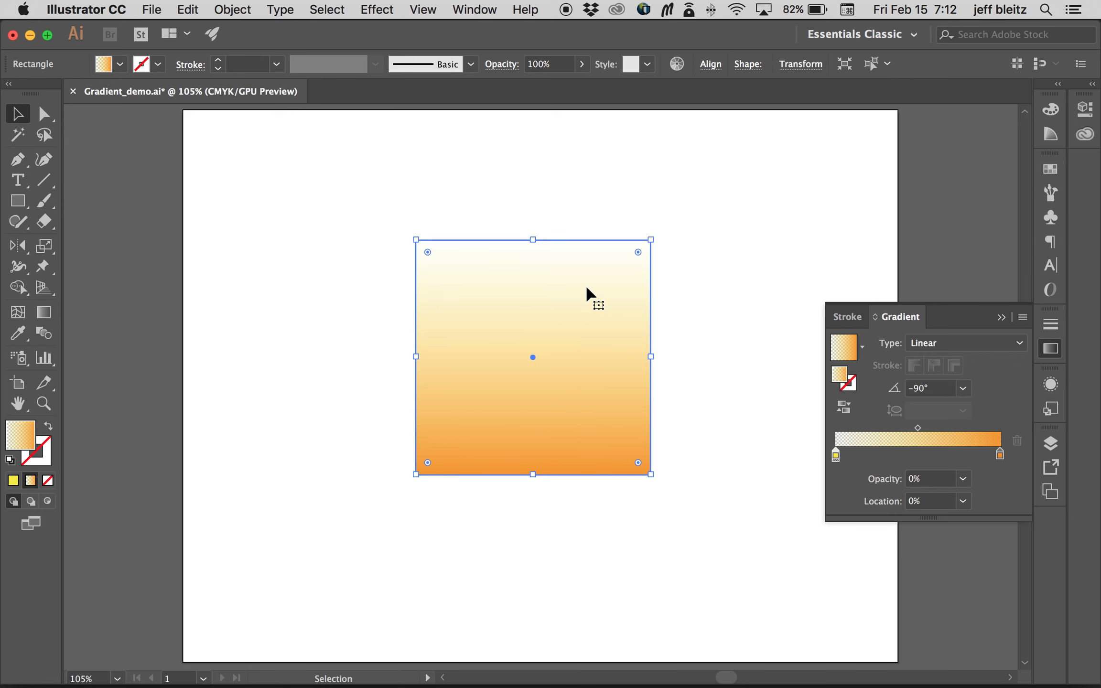
Place the image IMG_2615.jpg on the artboard and move it just below the gradient square
left_click(151, 9)
left_click(205, 263)
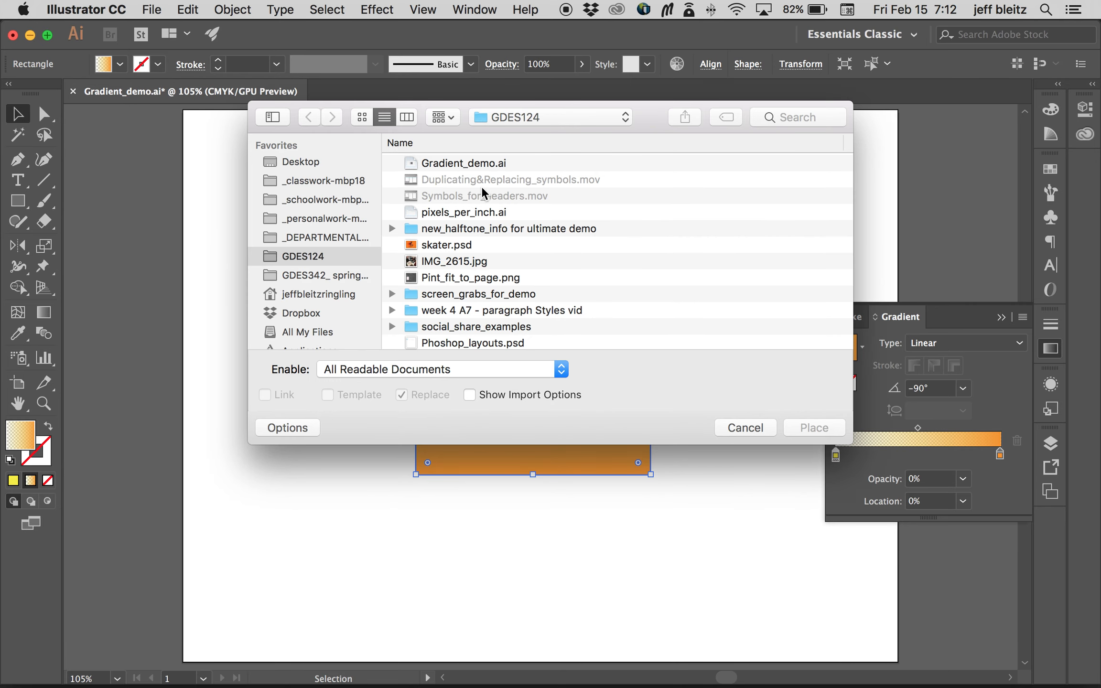
left_click(492, 262)
left_click(814, 428)
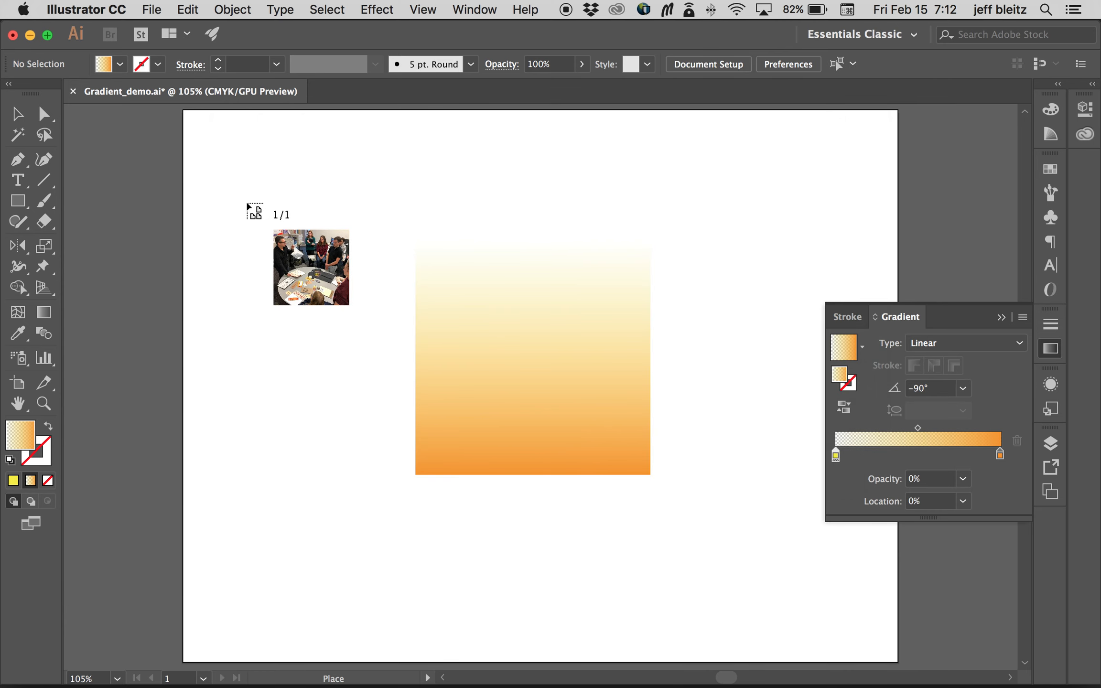
left_click(247, 205)
left_click_drag(307, 216, 366, 493)
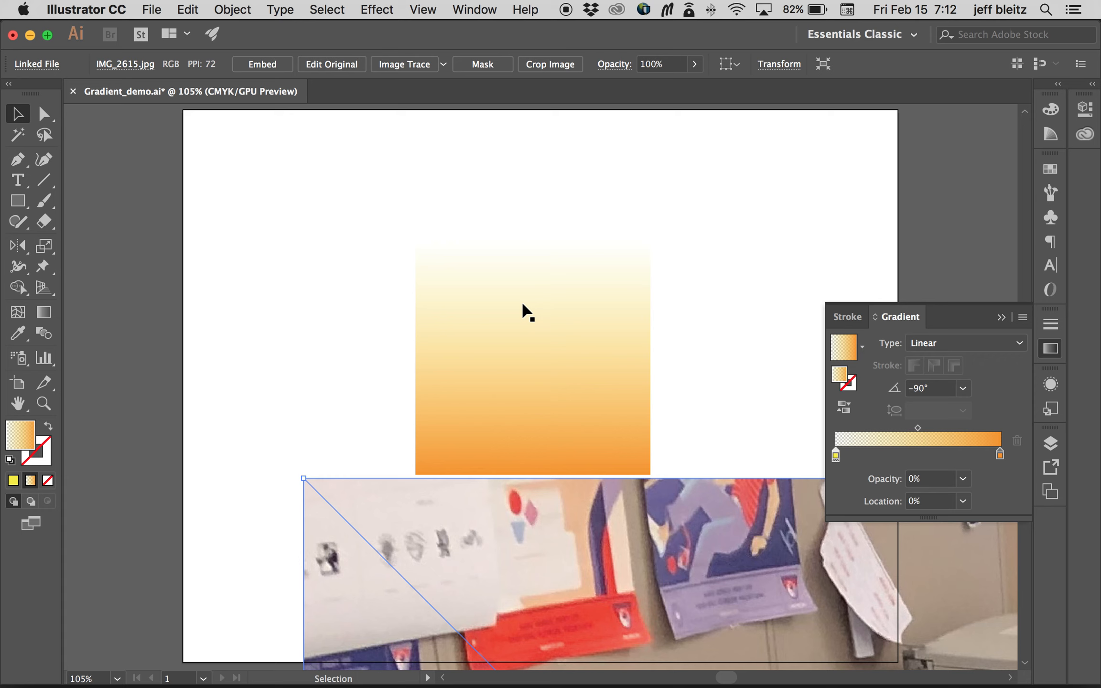
Check the gradient square's width and height in its Transform settings without changing them
left_click(525, 313)
left_click(800, 64)
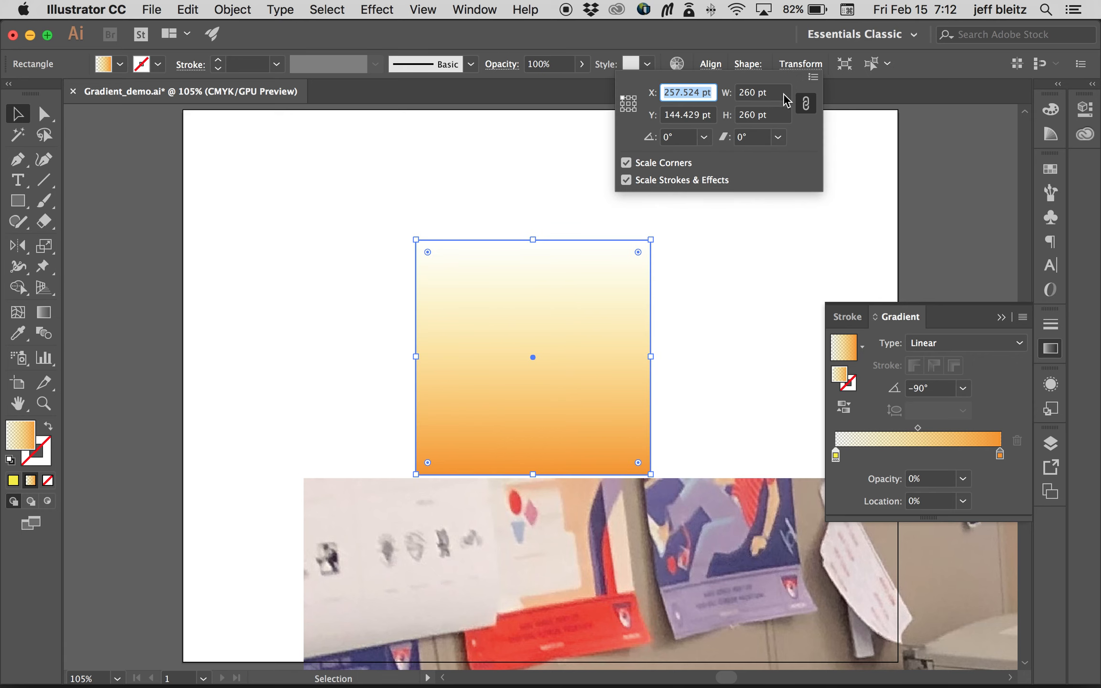
left_click(783, 95)
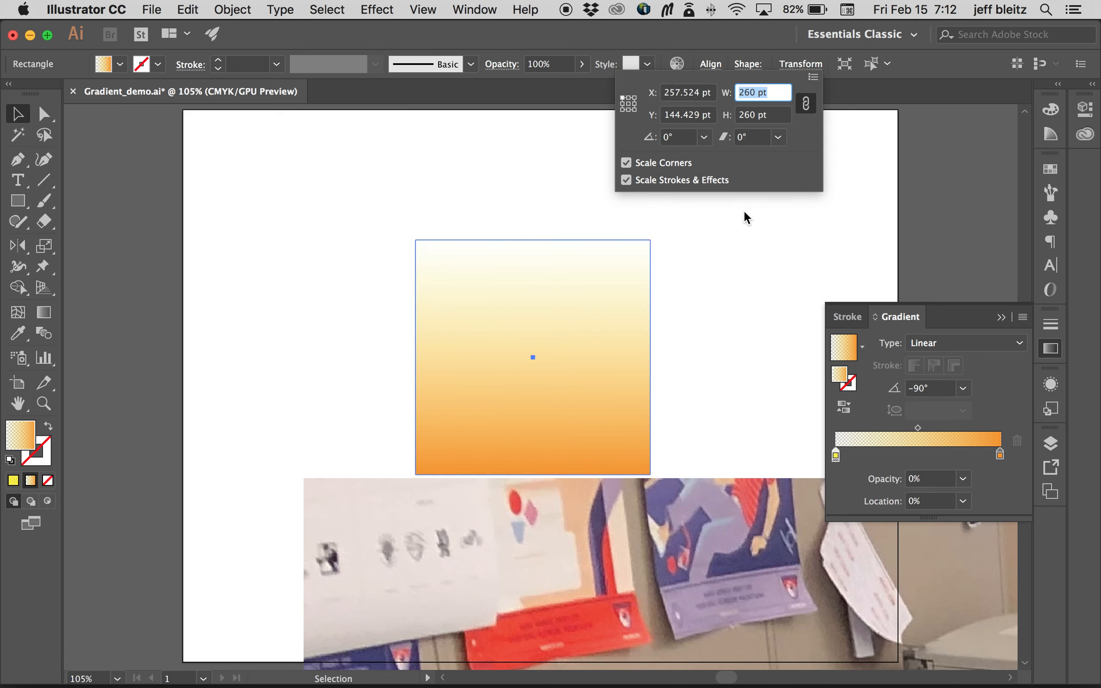
key("Escape")
Scale the placed photo IMG_2615.jpg proportionally to a width of 260 pt
left_click(619, 545)
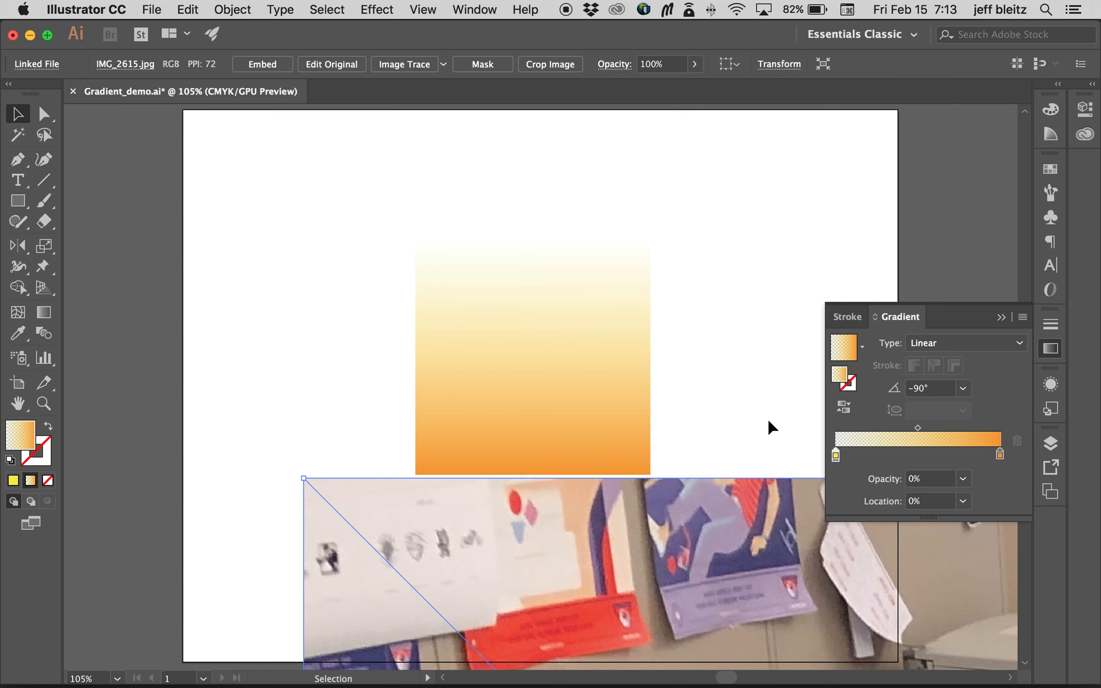
left_click(782, 65)
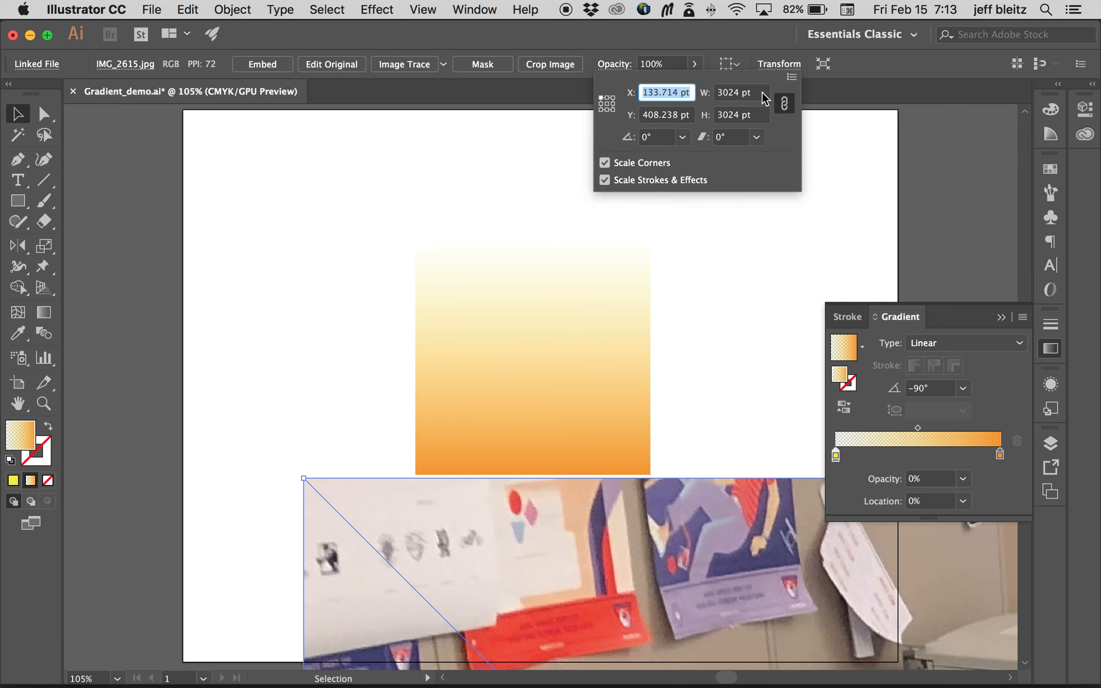
left_click(740, 96)
type("260 pt")
key("Return")
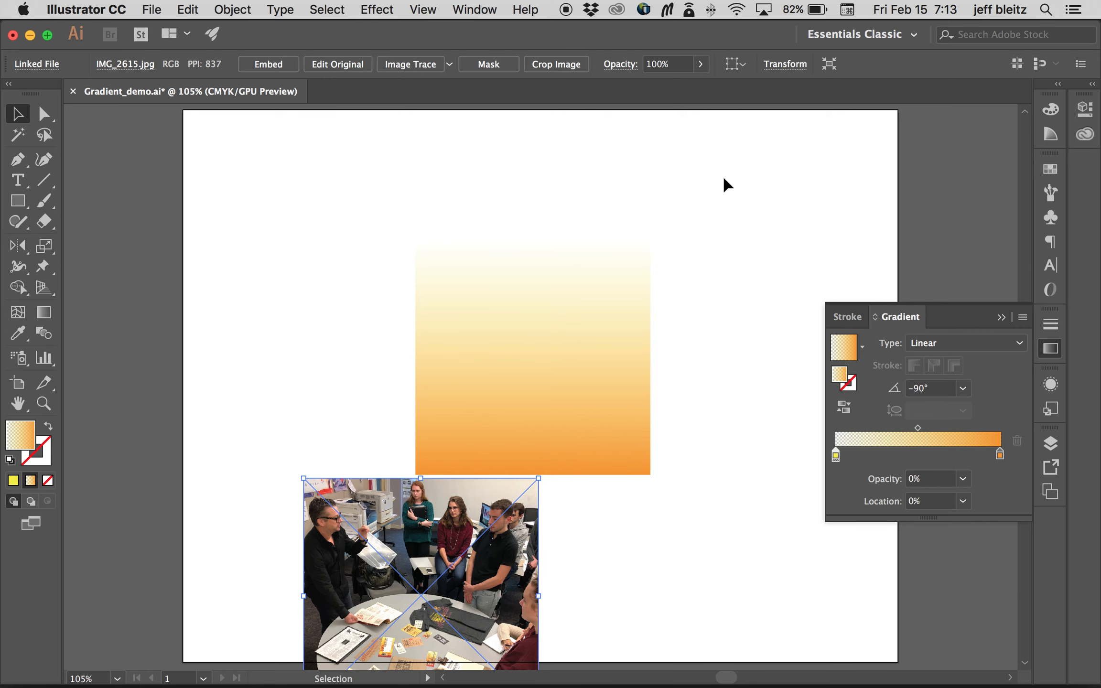
Move the photo exactly over the gradient square and send it to the back, behind the gradient
left_click(366, 458)
left_click_drag(507, 263, 492, 288)
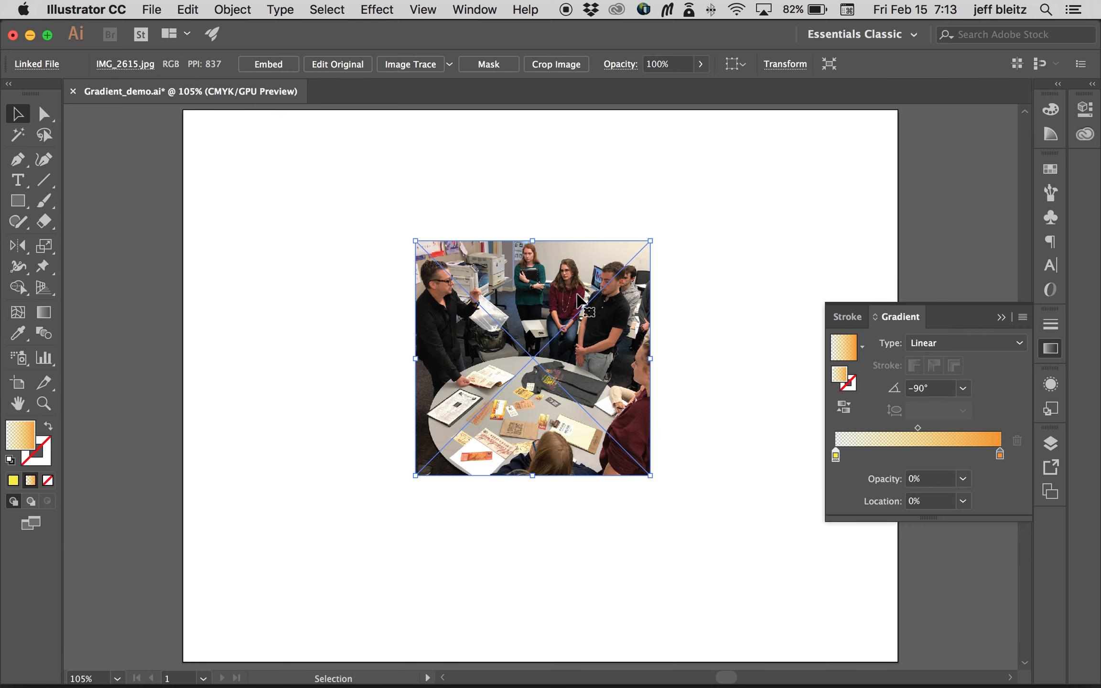
key("super+shift+bracketleft")
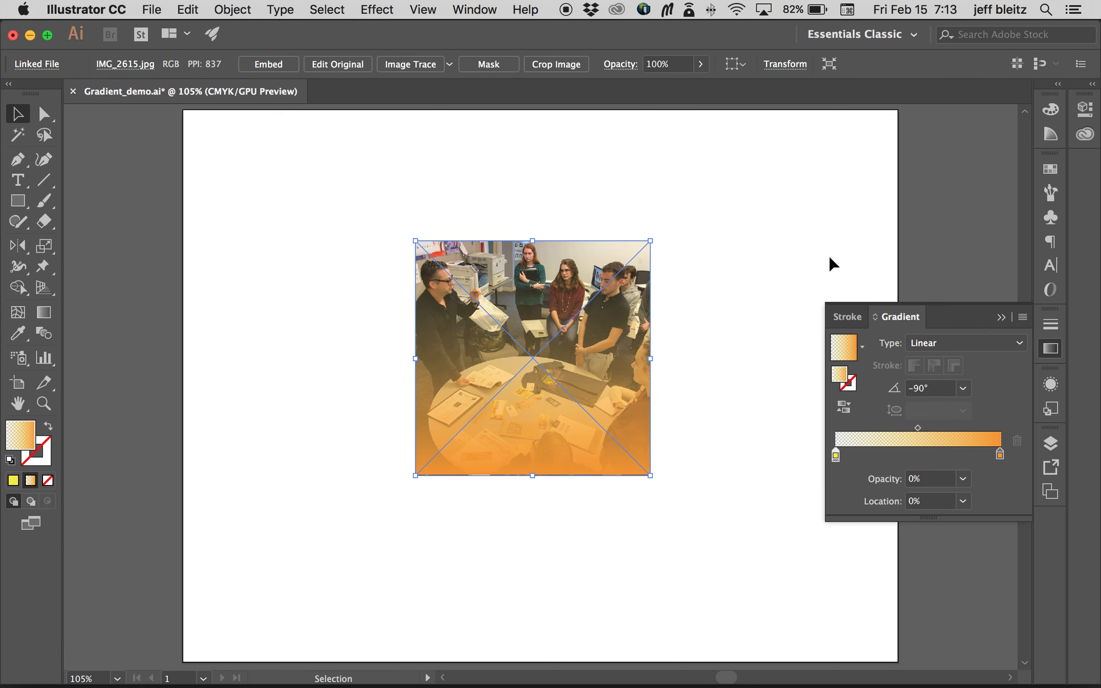
Select the gradient square on top of the photo and examine its orange and yellow gradient stops
left_click(732, 273)
left_click(540, 362)
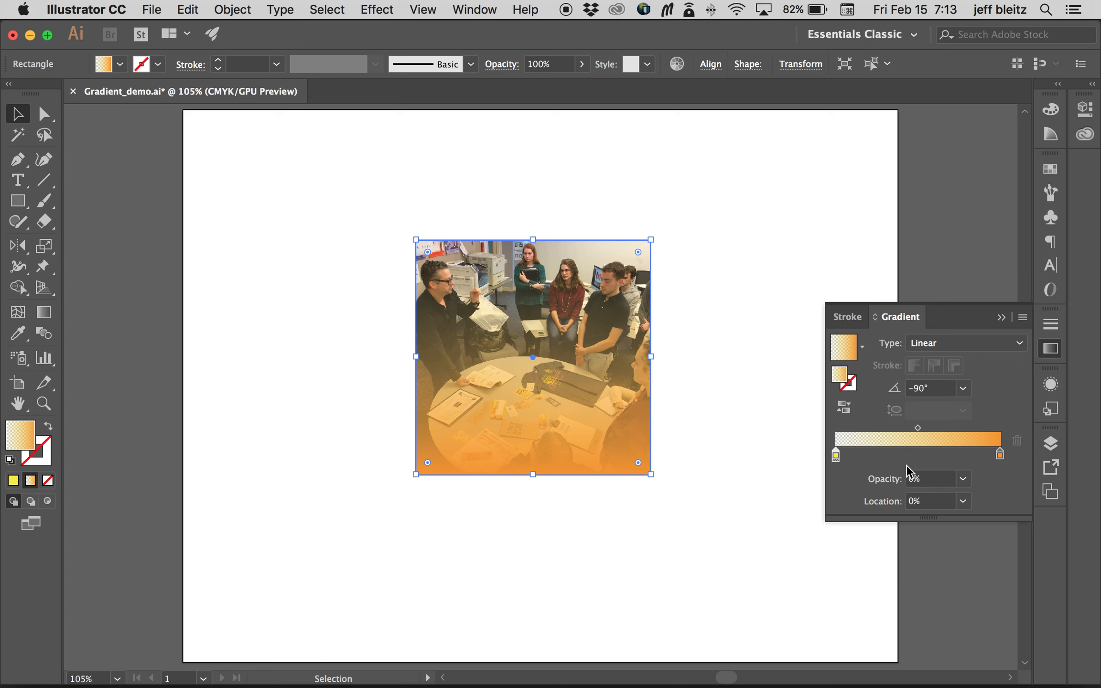
left_click(999, 455)
left_click(836, 454)
left_click(691, 357)
left_click(562, 412)
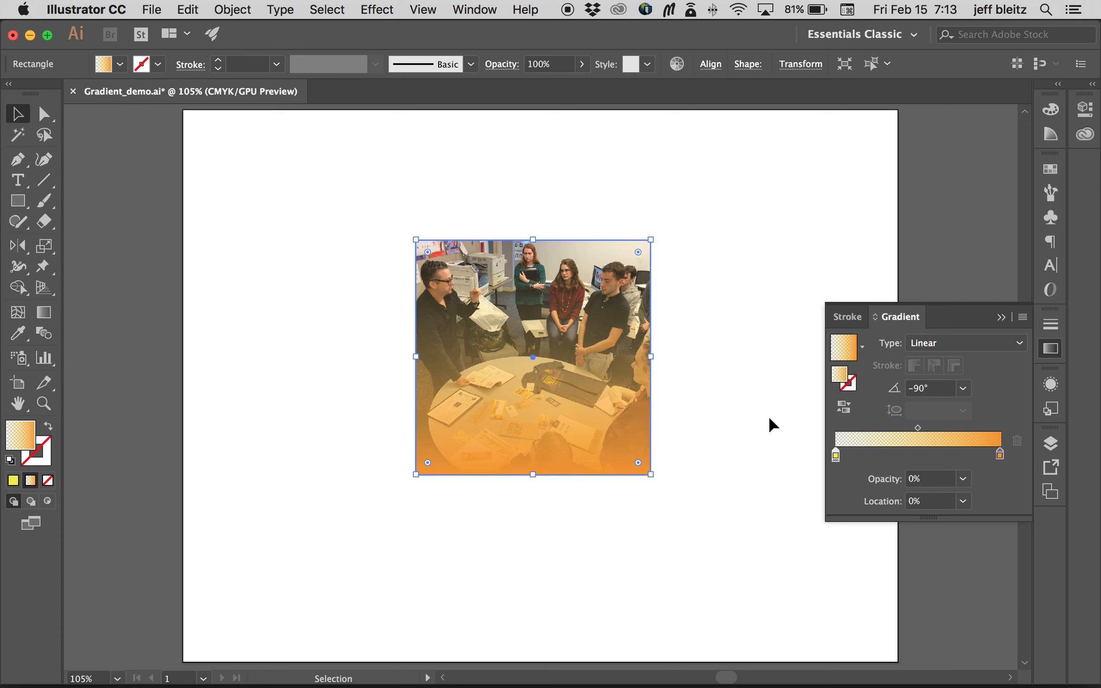
Add a middle stop at about 52% to the square's gradient and colour it dark red
left_click(909, 455)
left_click_drag(913, 458, 923, 459)
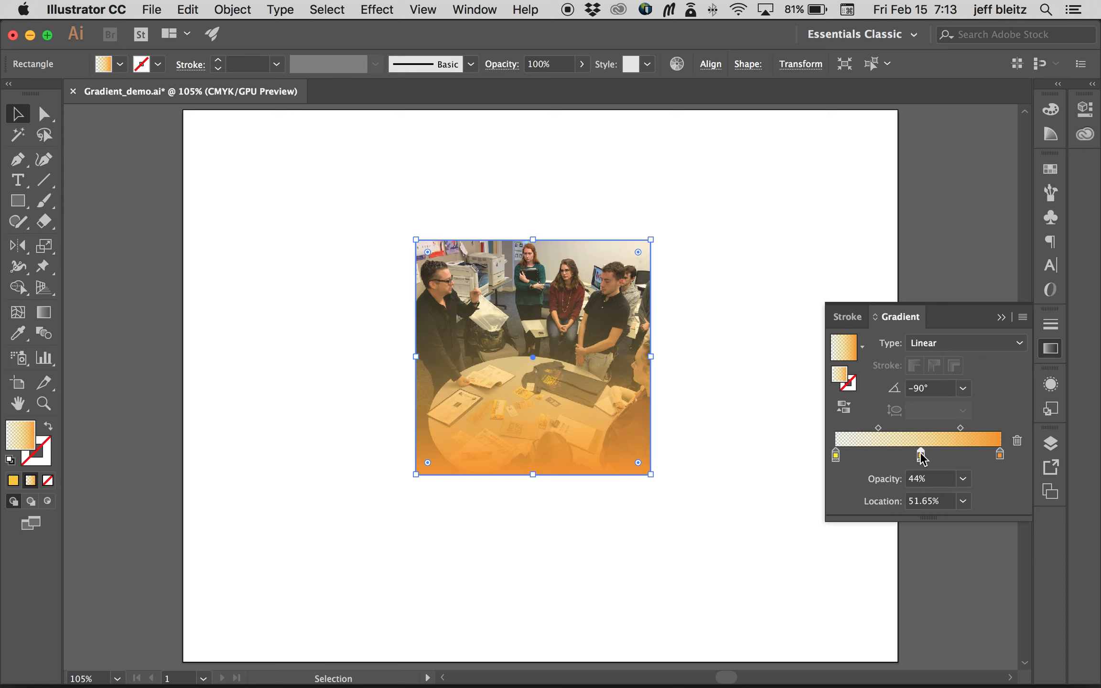
double_click(921, 456)
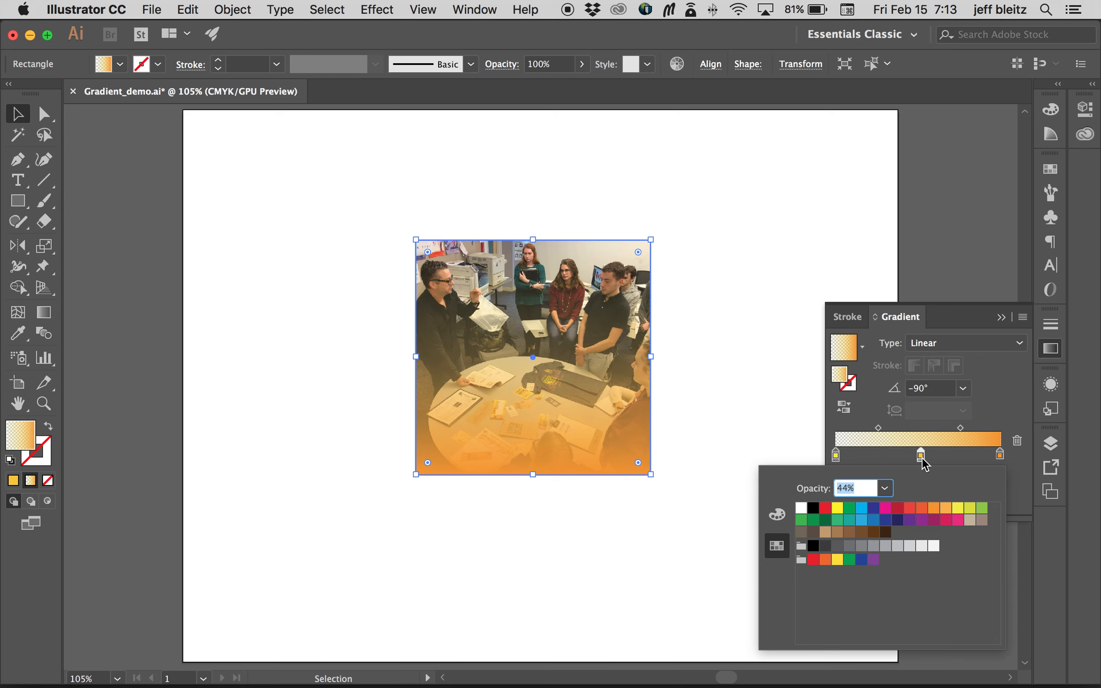
left_click(901, 509)
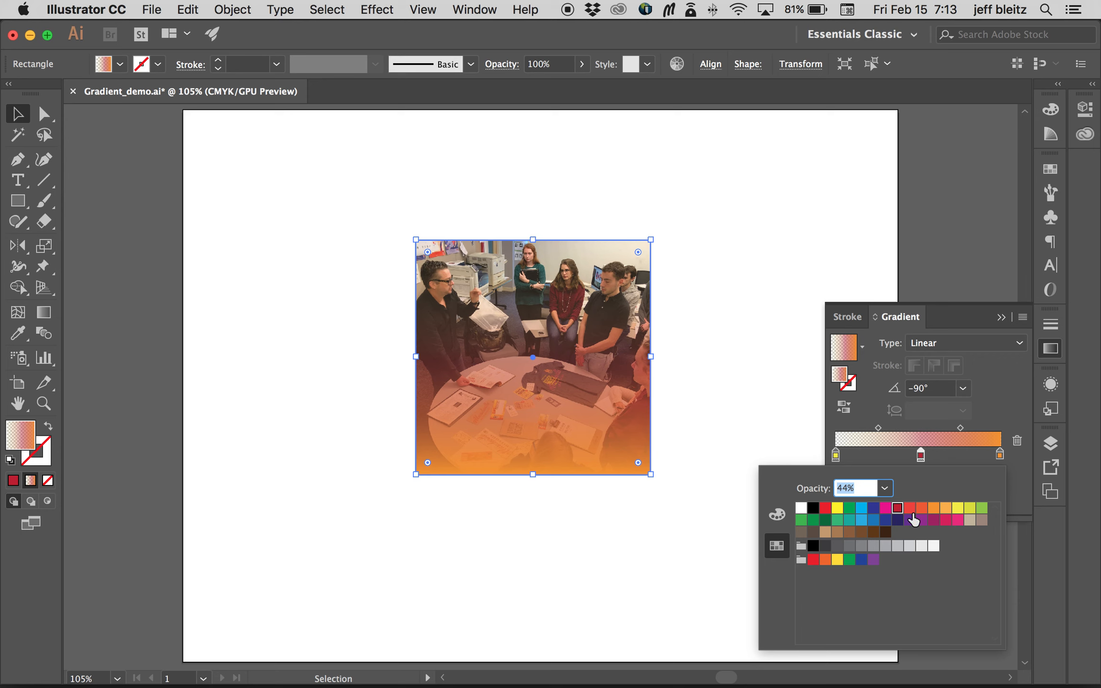
left_click(763, 412)
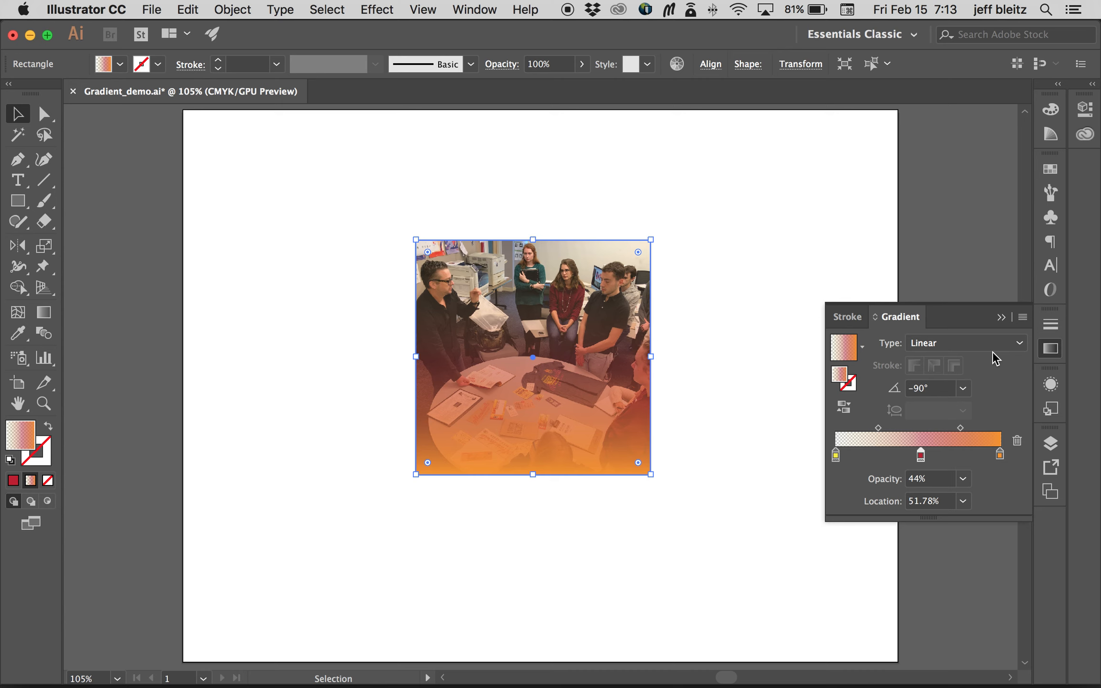
Fill the square with the Turquoise gradient from the Brights gradient library, keeping its swatch name
left_click(1045, 350)
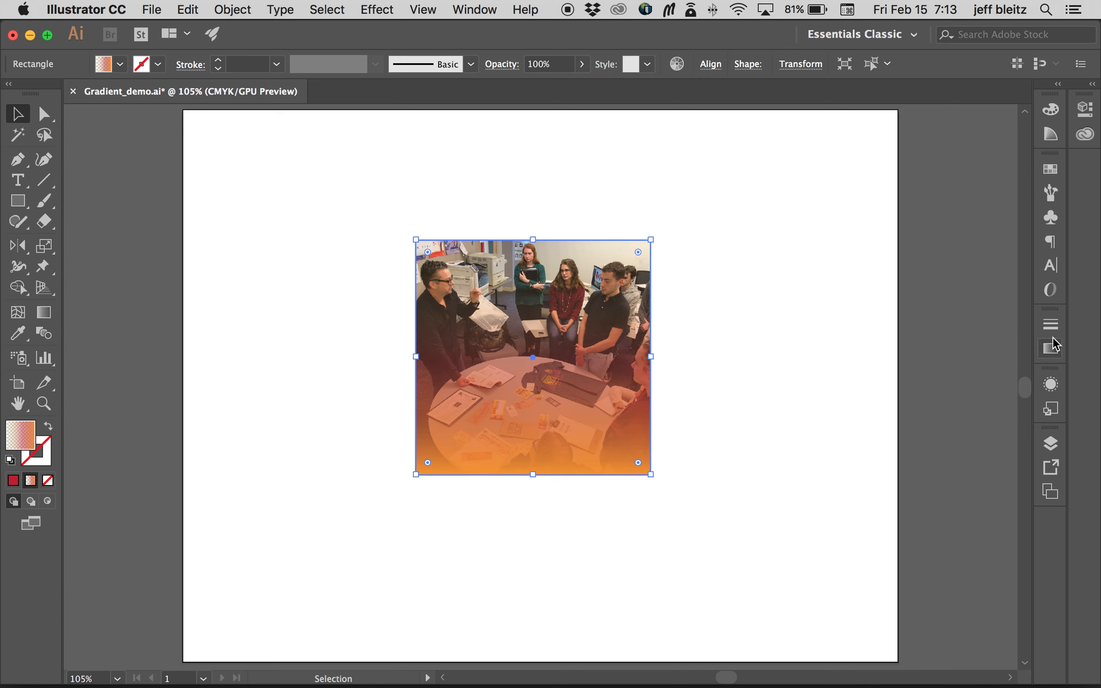
left_click(1050, 169)
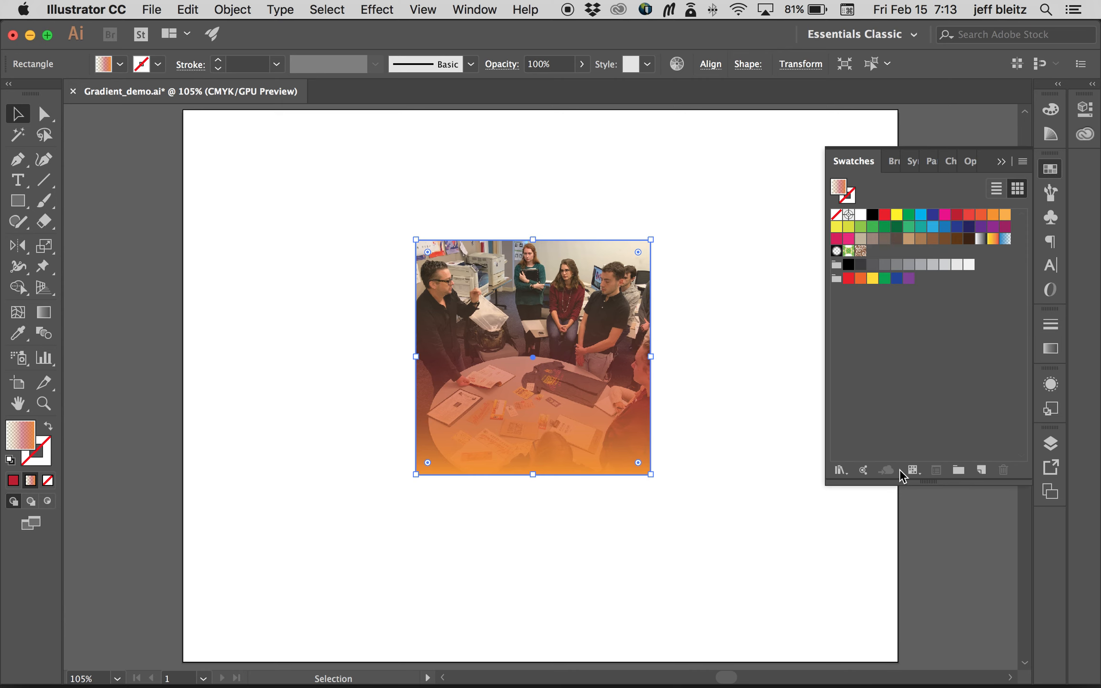
left_click(846, 471)
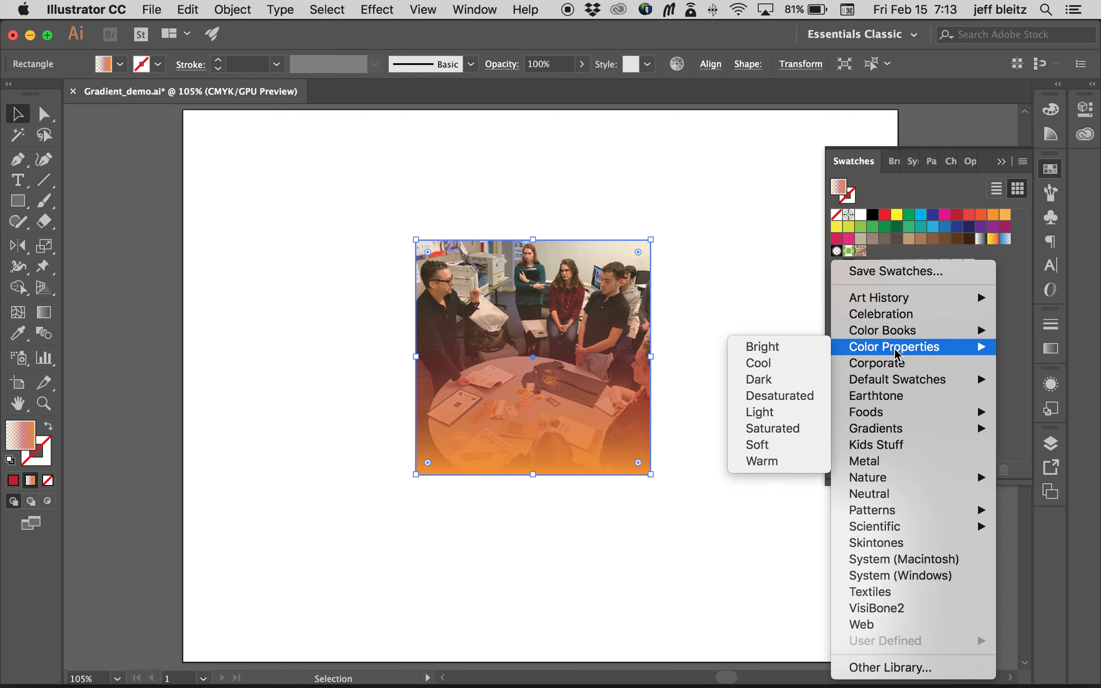
mouse_move(906, 428)
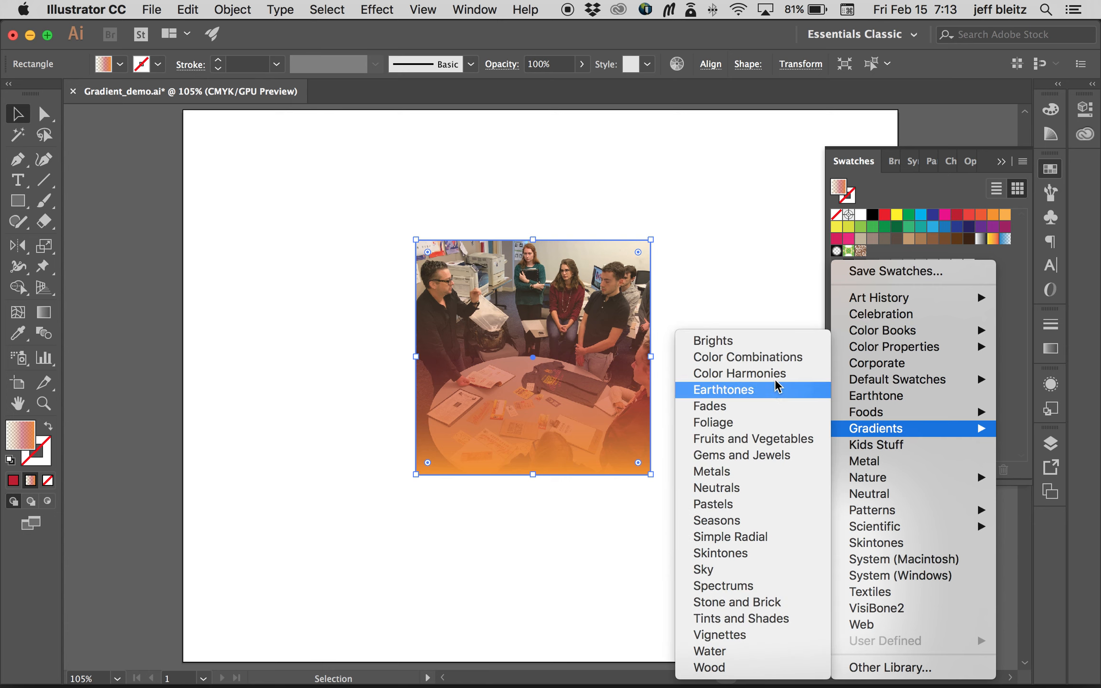
left_click(757, 343)
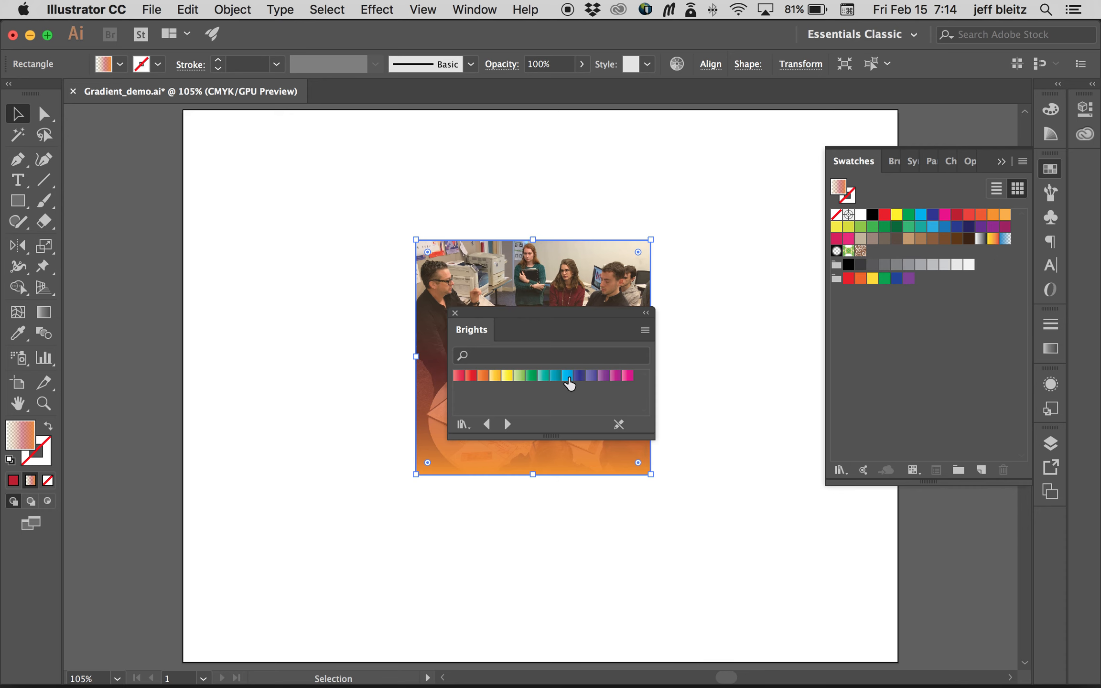
left_click(555, 376)
left_click_drag(573, 311, 805, 468)
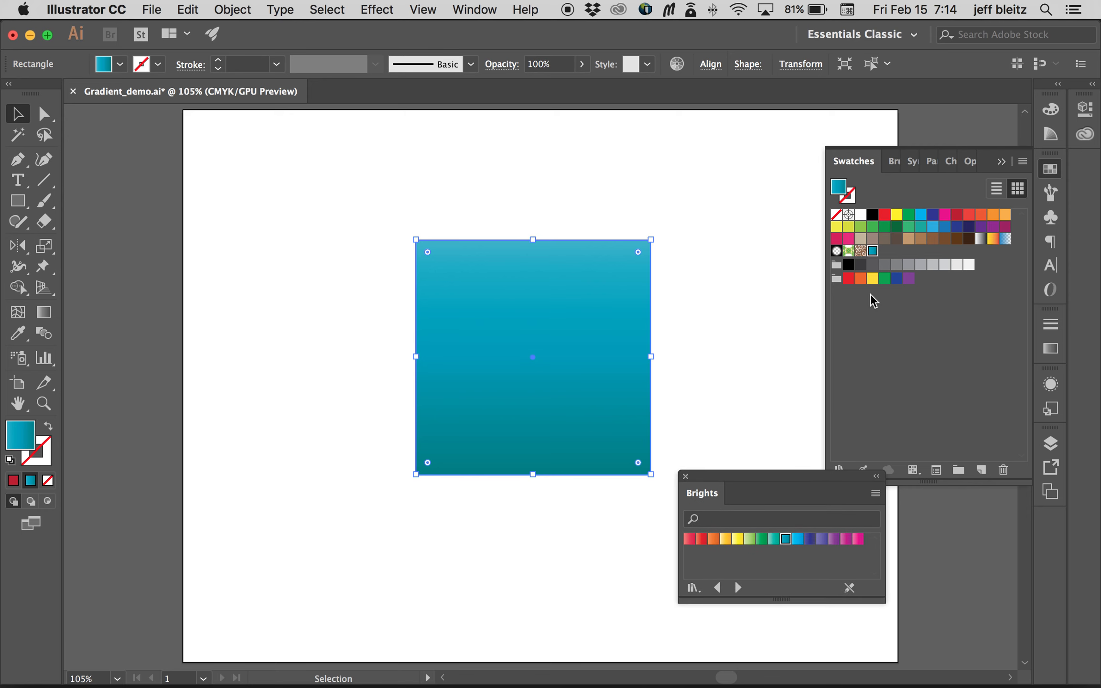
double_click(873, 252)
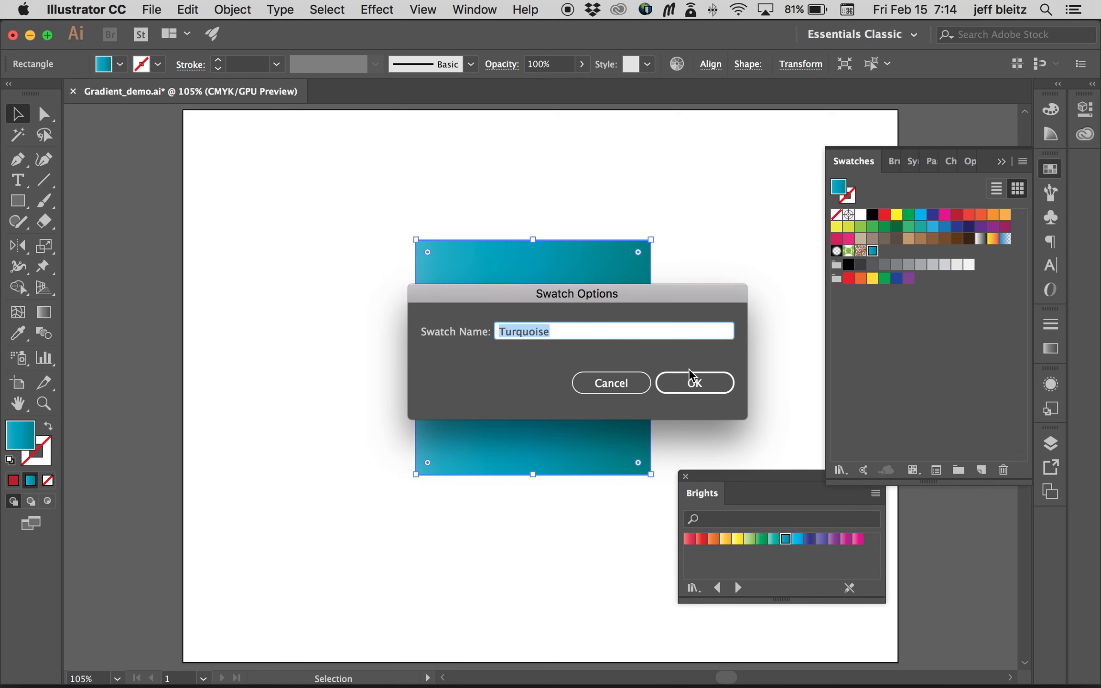
left_click(688, 385)
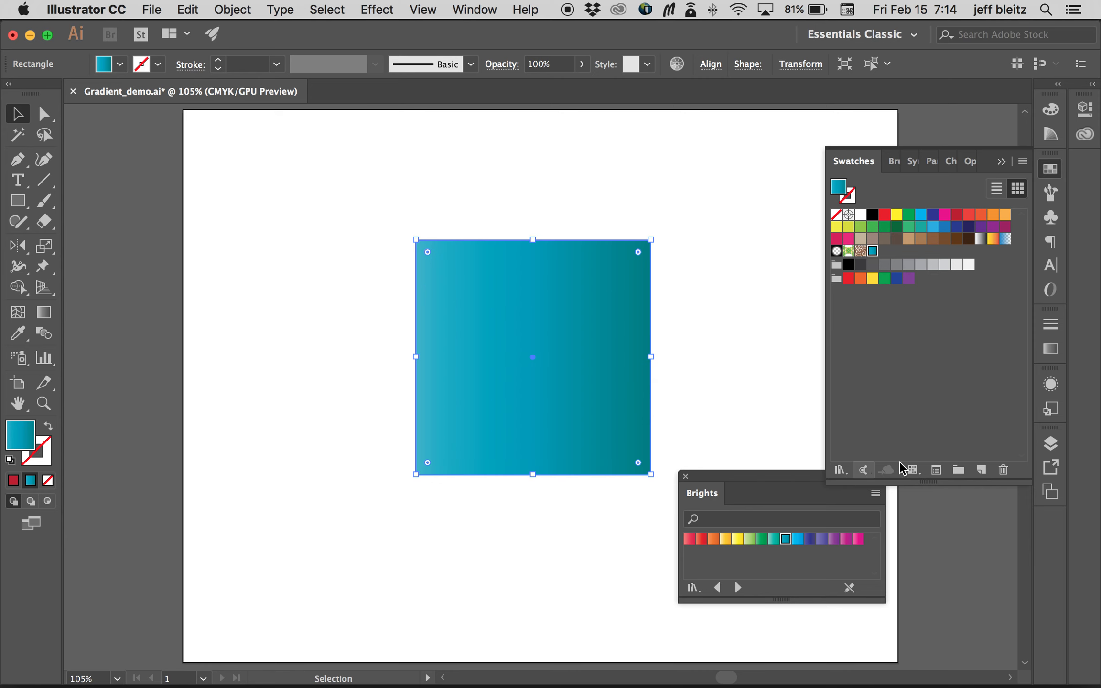
Remove the middle colour stop from the square's turquoise gradient
left_click(1051, 350)
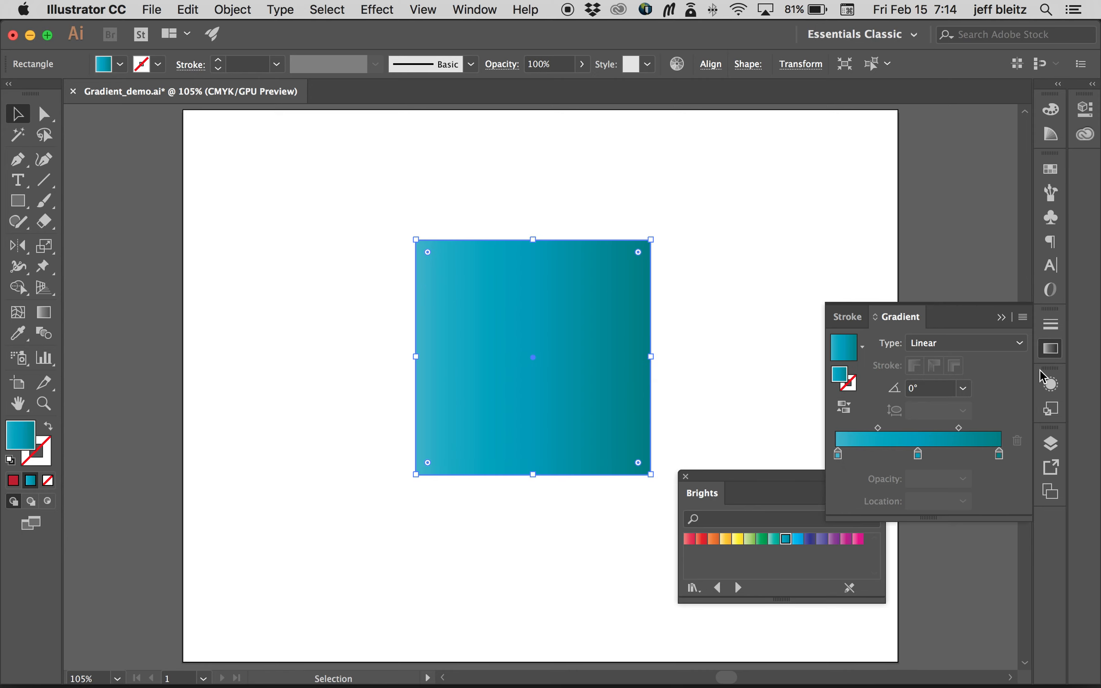
left_click(918, 455)
left_click_drag(918, 455, 917, 480)
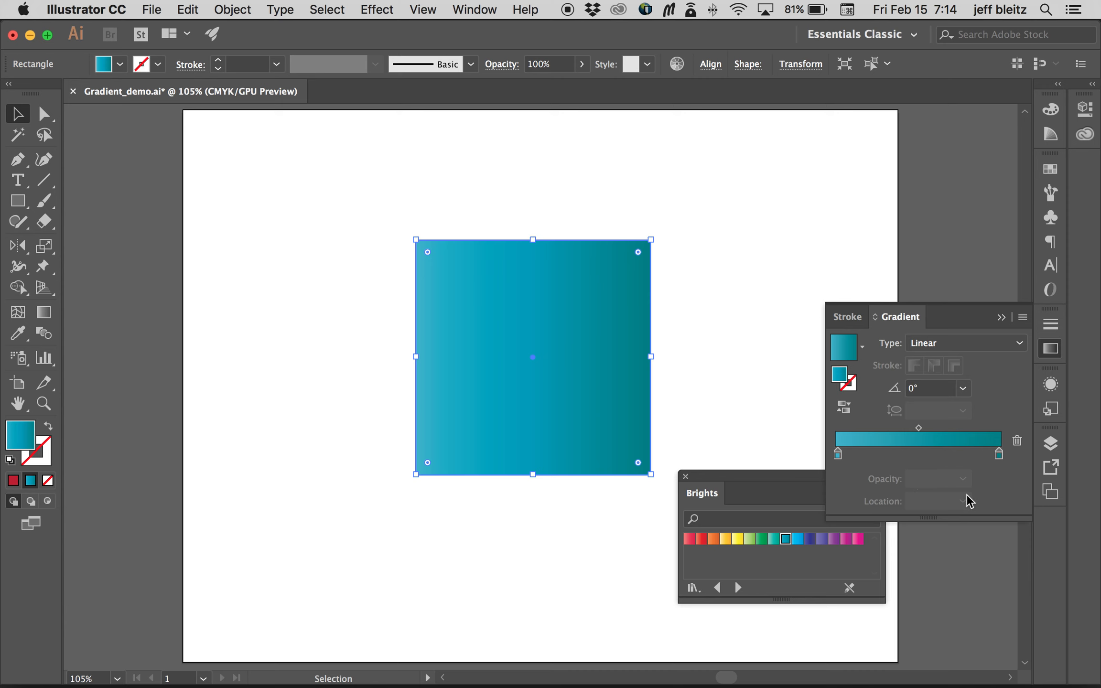
Set the opacity of the turquoise gradient's start stop to 0%
left_click(838, 455)
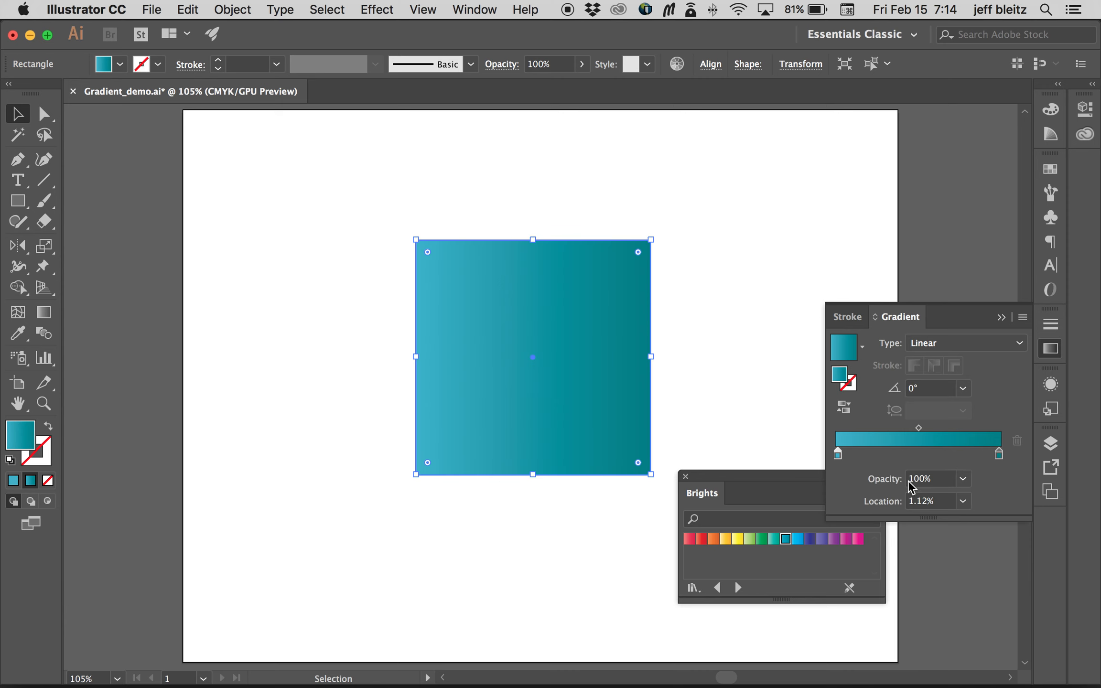
left_click_drag(937, 481, 776, 471)
type("0")
key("Return")
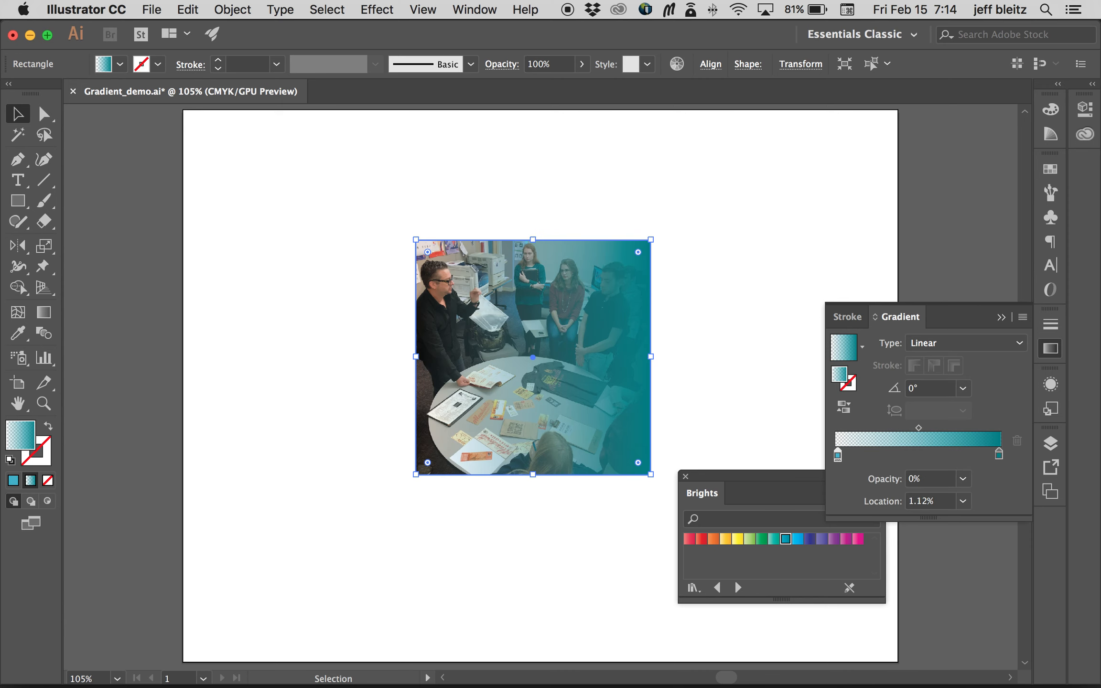
Set the gradient angle to -90°, close the Brights library and deselect the square
left_click(930, 390)
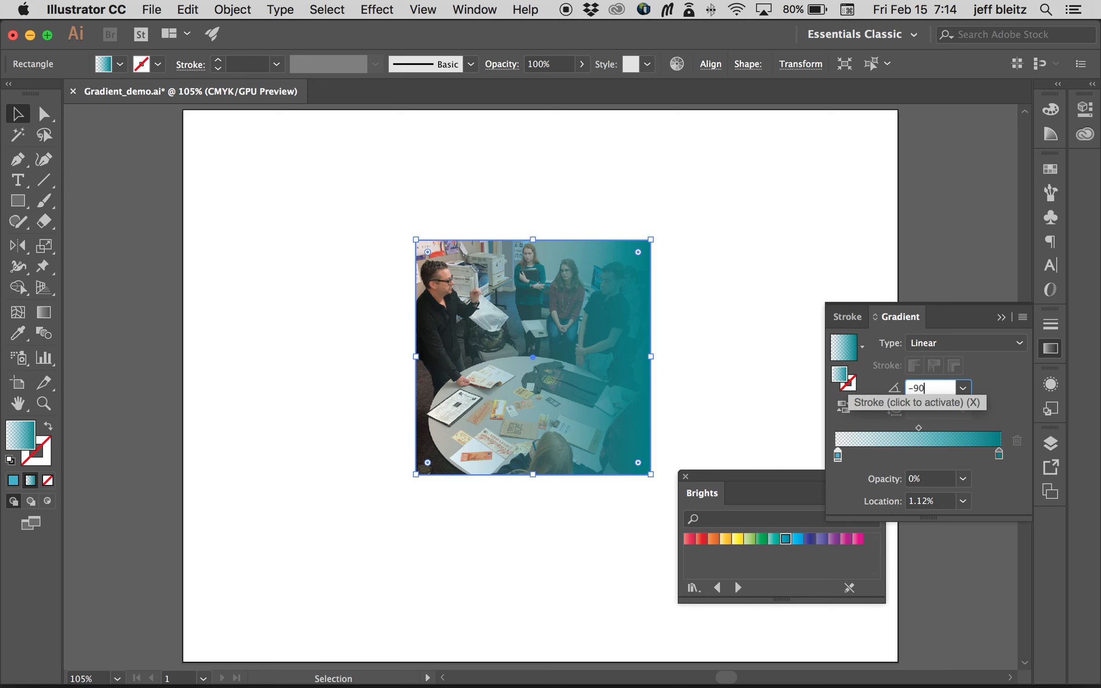
key("Return")
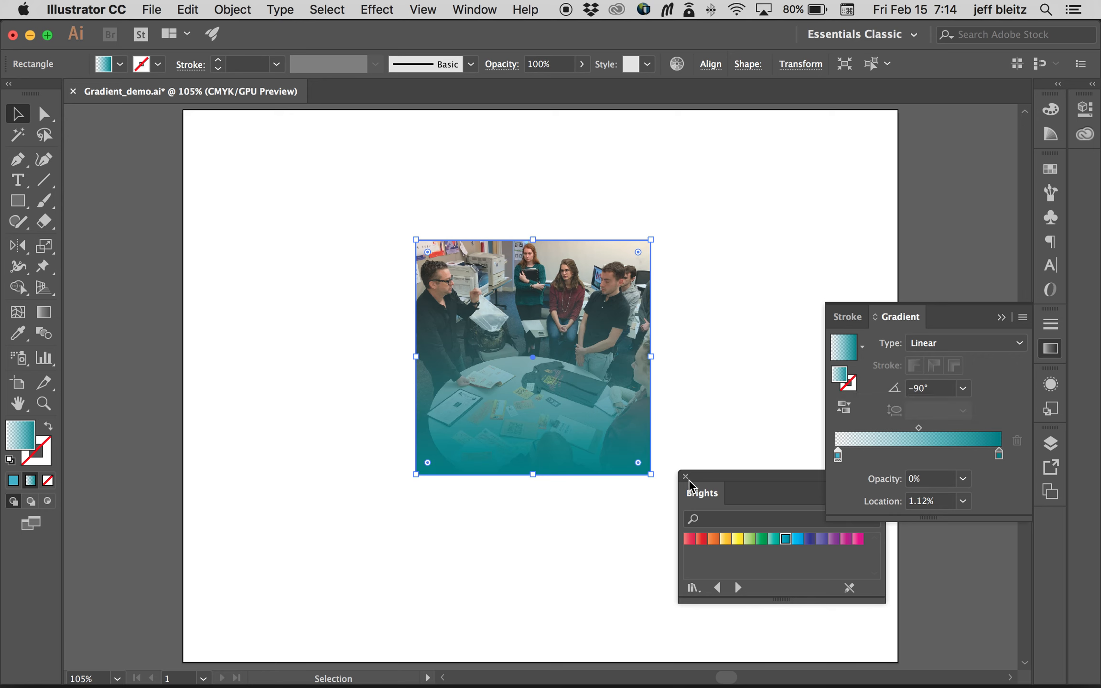
left_click(687, 477)
left_click(688, 447)
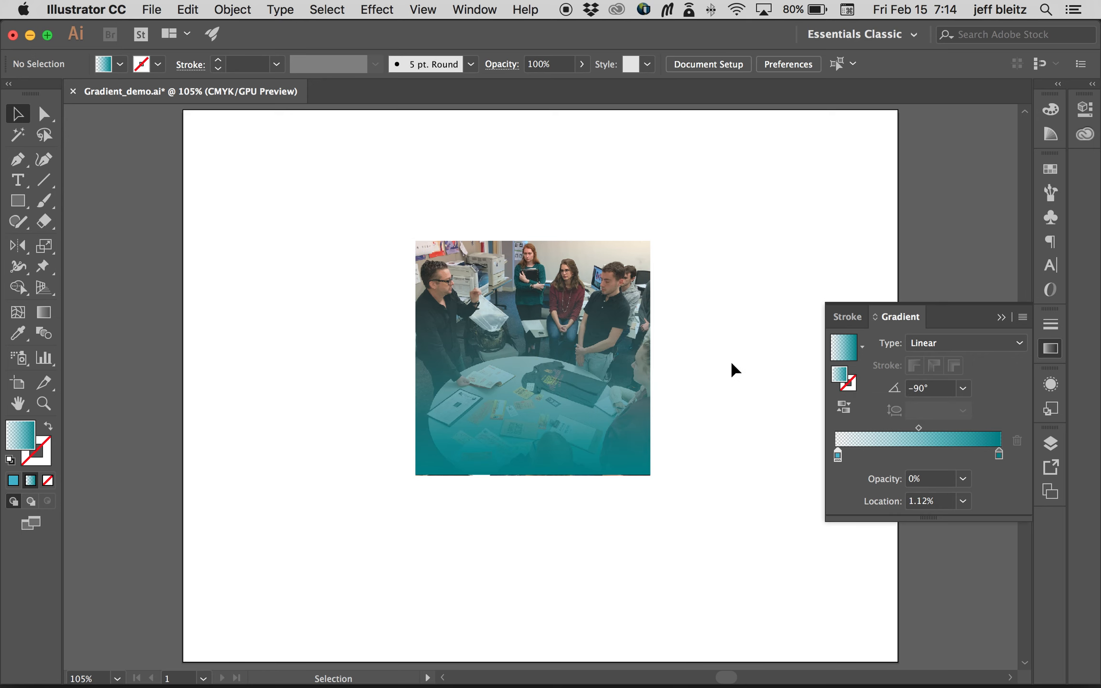
left_click(578, 403)
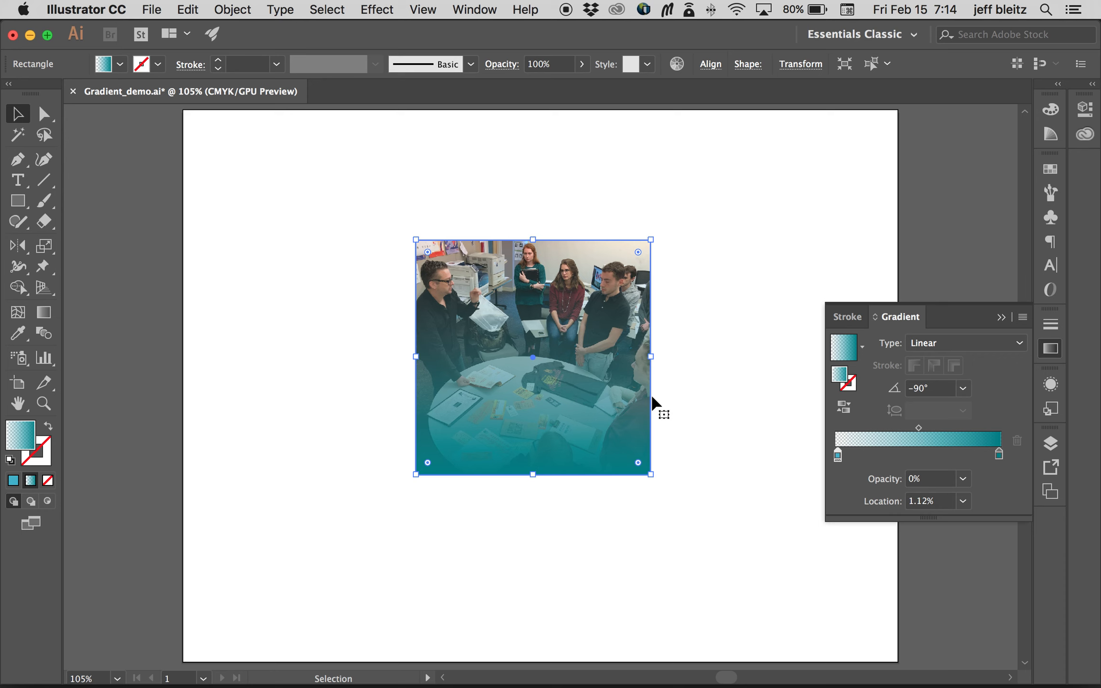
left_click(687, 406)
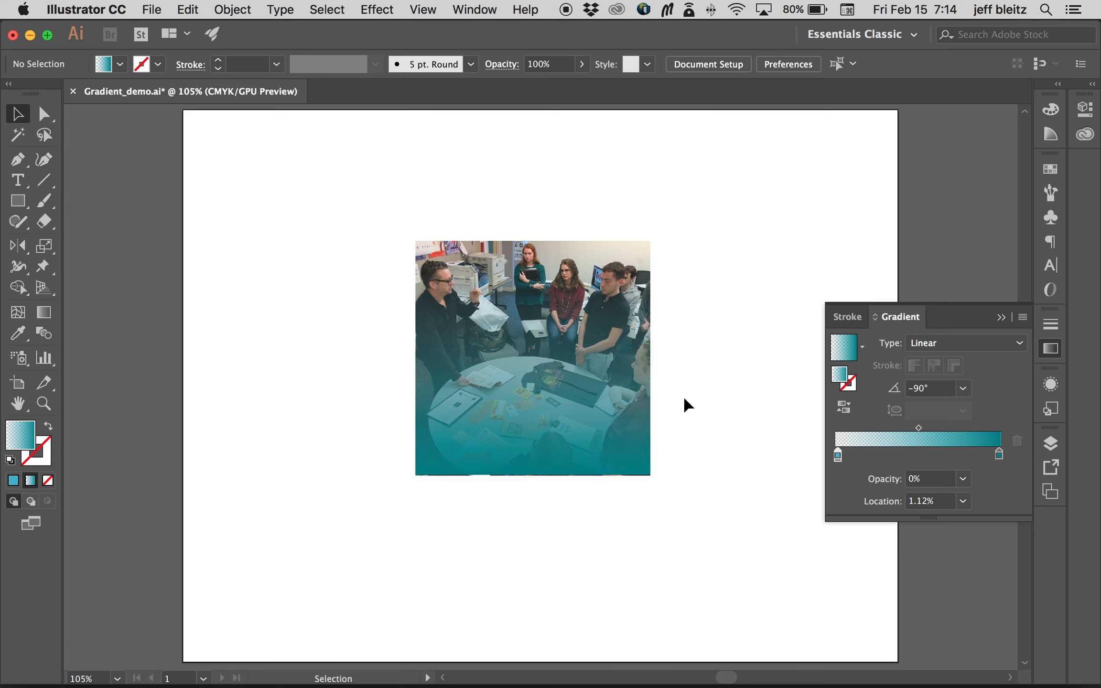
Change the gradient type of the square over the photo from linear to radial
left_click(632, 406)
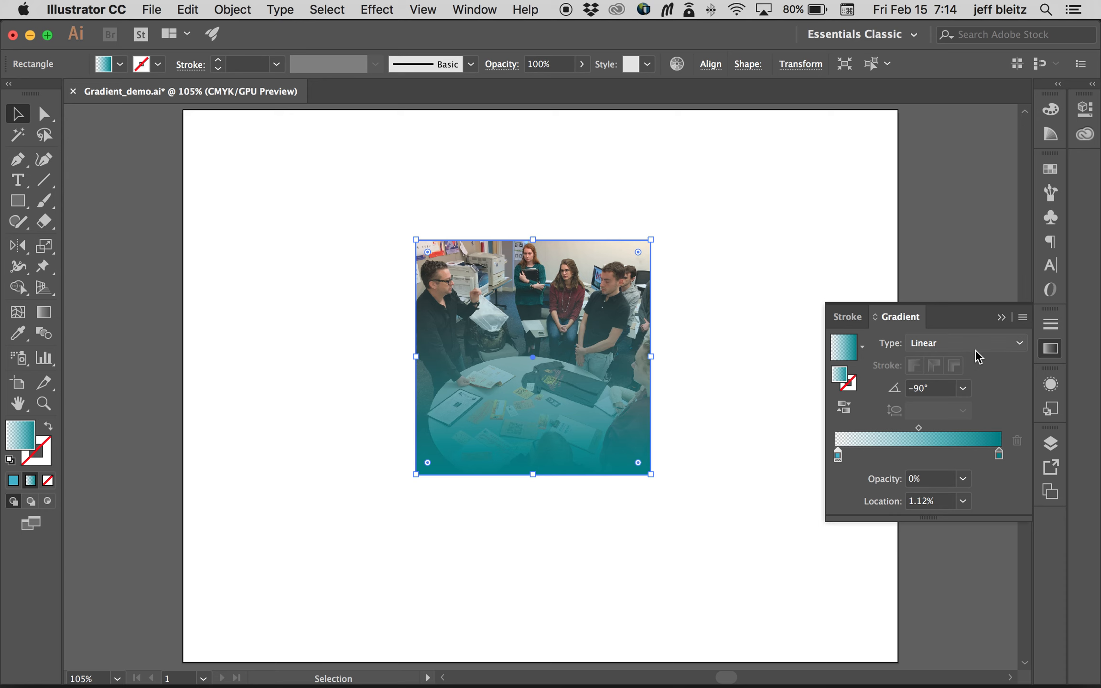
left_click(977, 347)
left_click(975, 382)
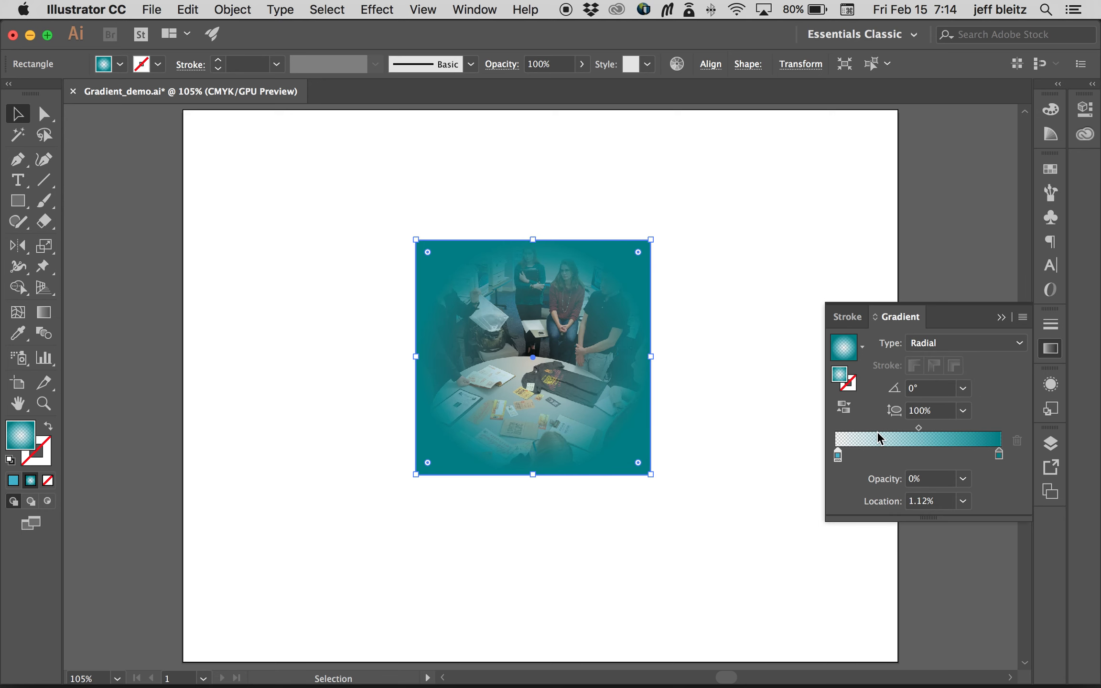
Reverse the radial gradient so teal sits at the centre and the edges are transparent
left_click(845, 408)
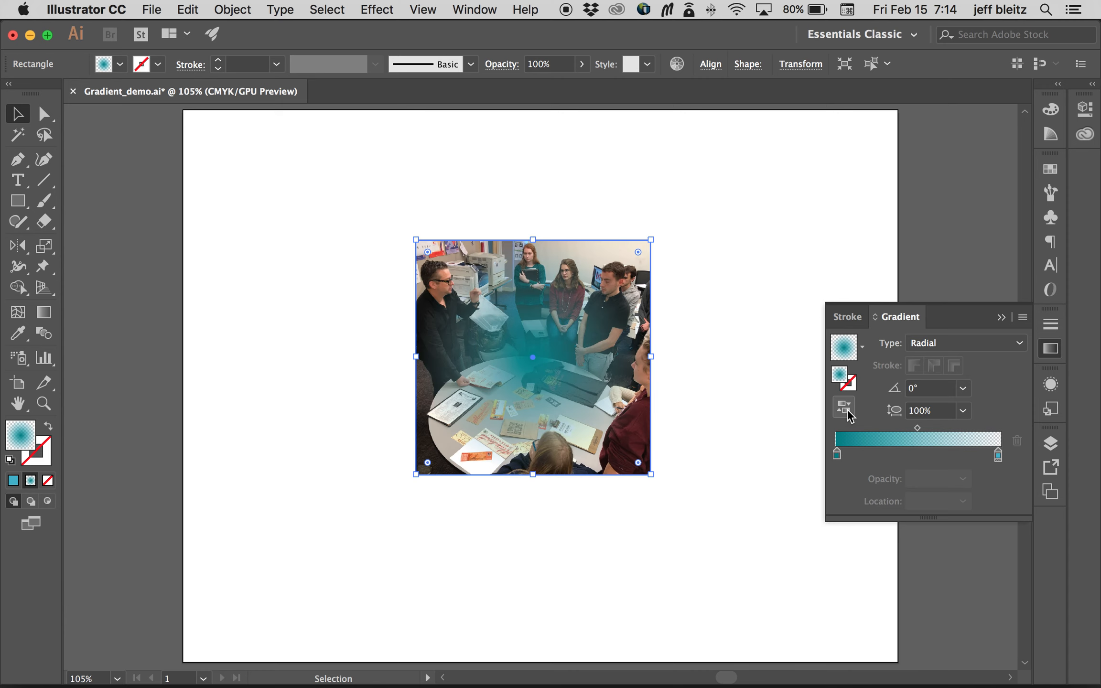
left_click(846, 408)
left_click(847, 409)
left_click(846, 408)
left_click(847, 409)
Try a 600% aspect ratio on the radial gradient and return it to 100%
left_click(958, 411)
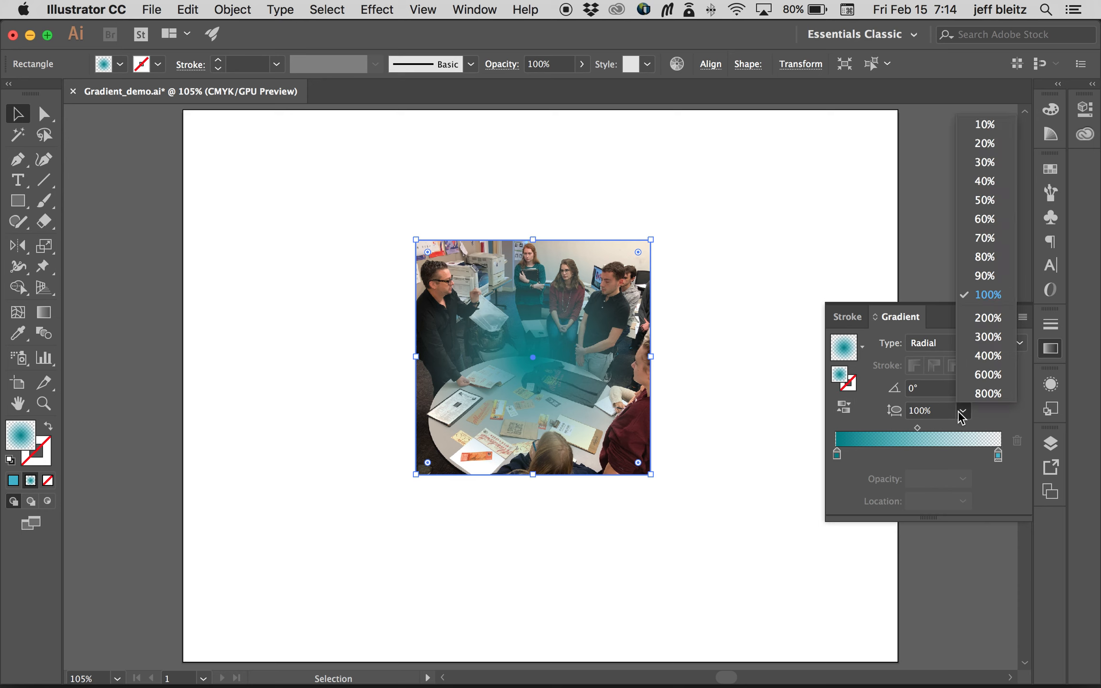
left_click(987, 375)
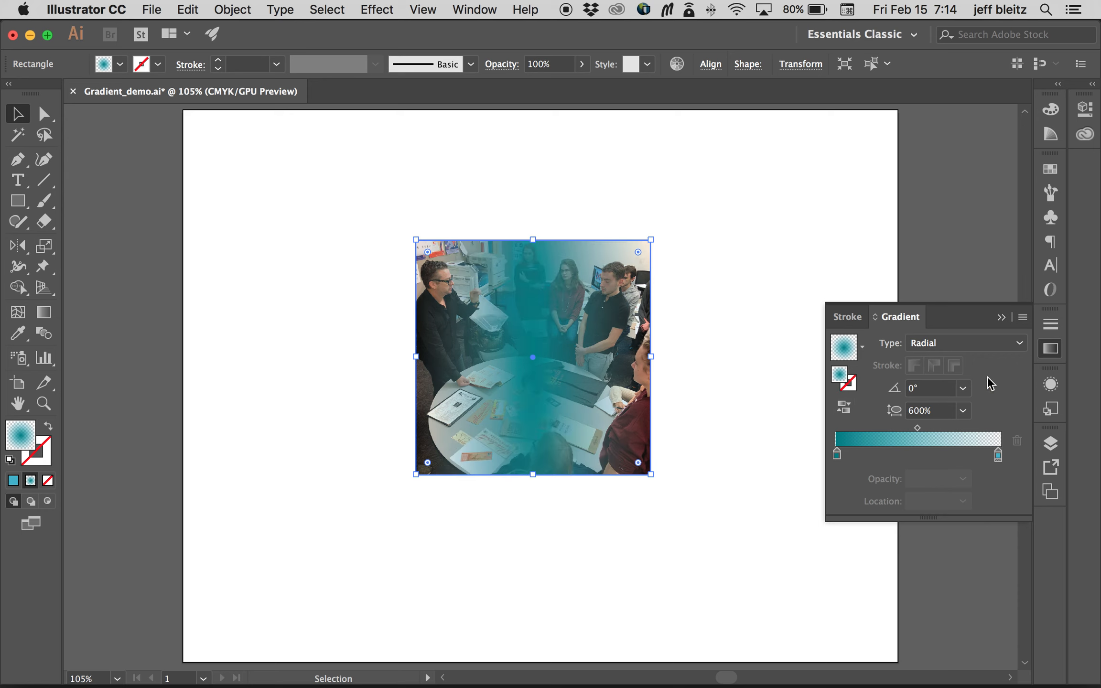
left_click(962, 411)
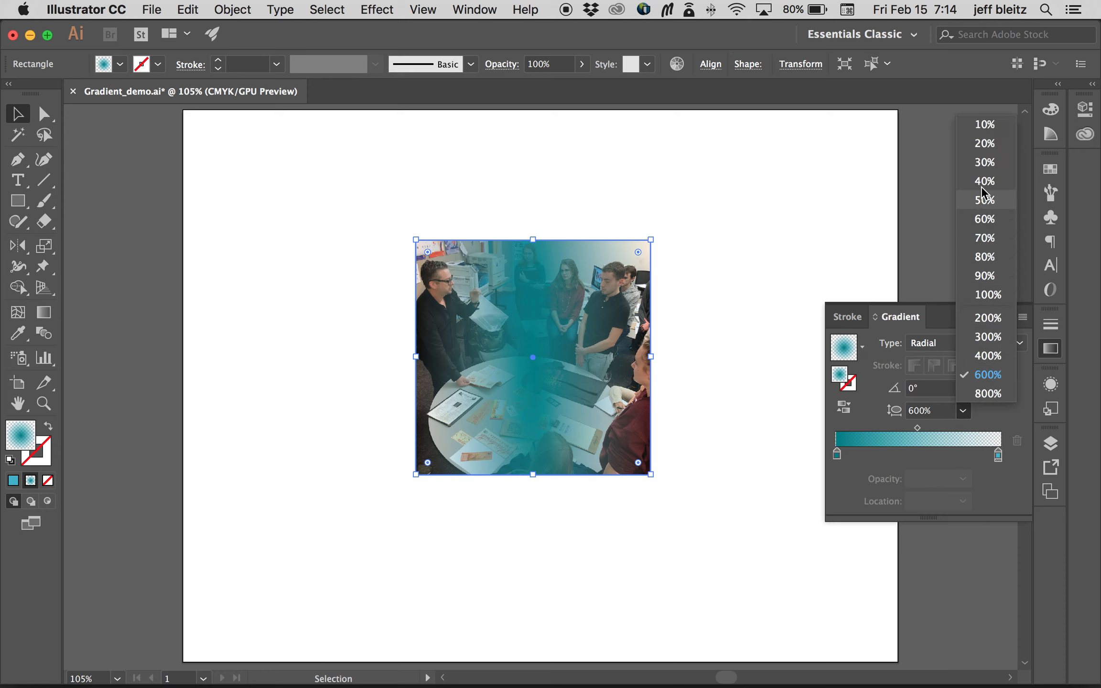
left_click(987, 295)
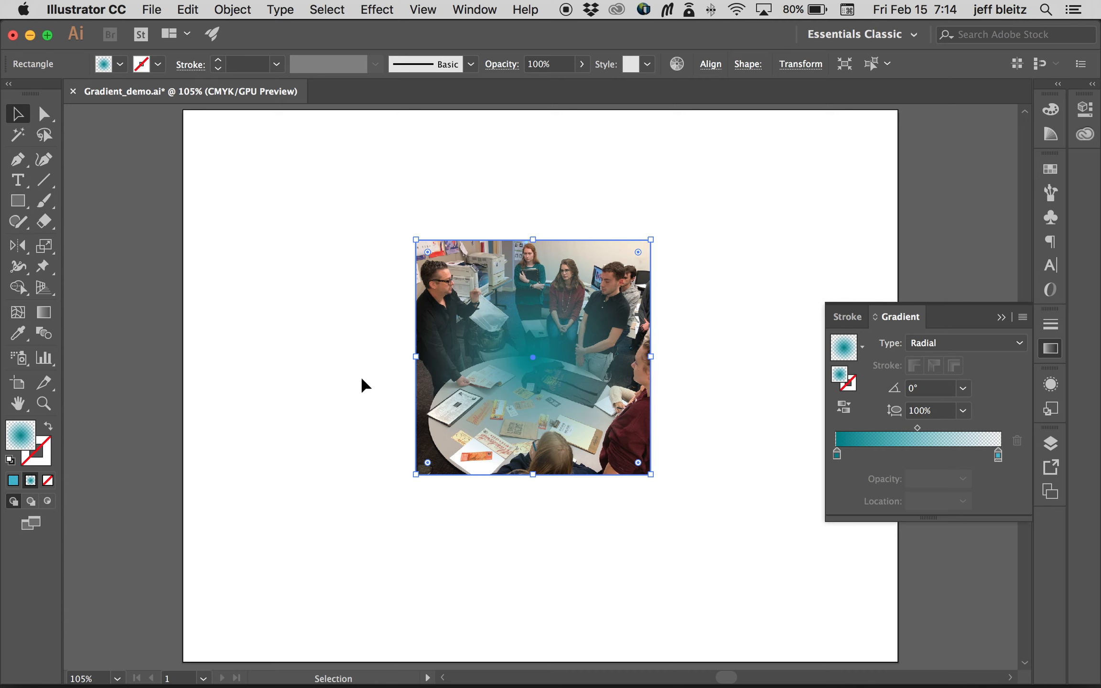
Try redrawing the square's radial gradient with the Gradient tool, repositioning its centre and spreading teal beyond the photo's edge
left_click(51, 313)
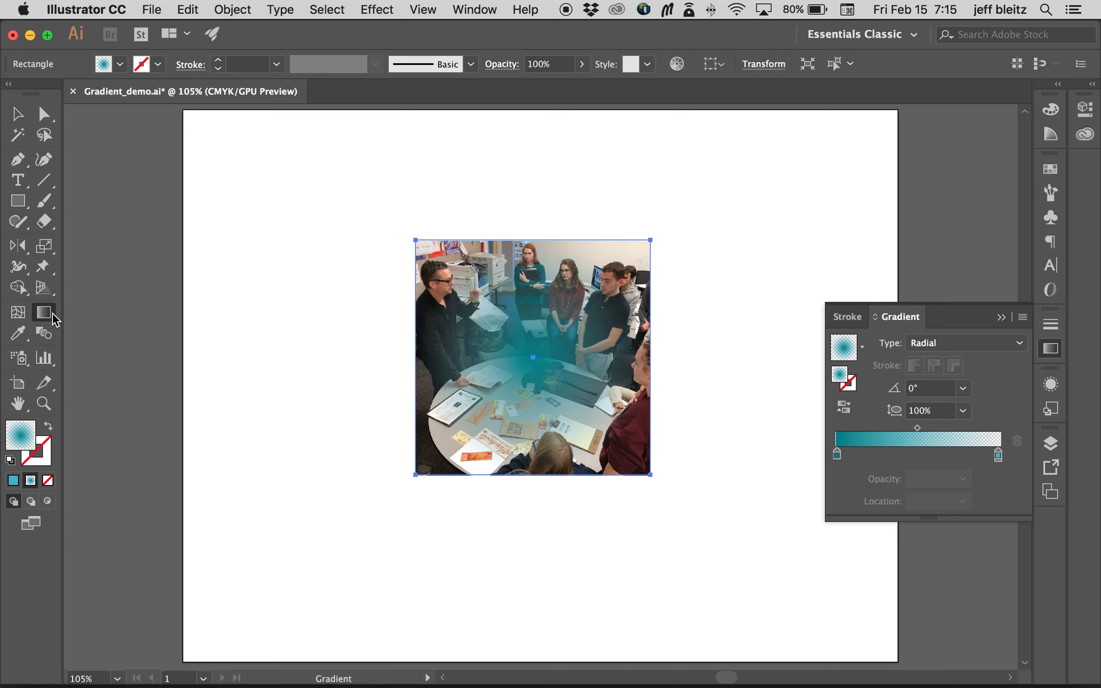
left_click_drag(501, 351, 568, 329)
left_click_drag(502, 354, 662, 359)
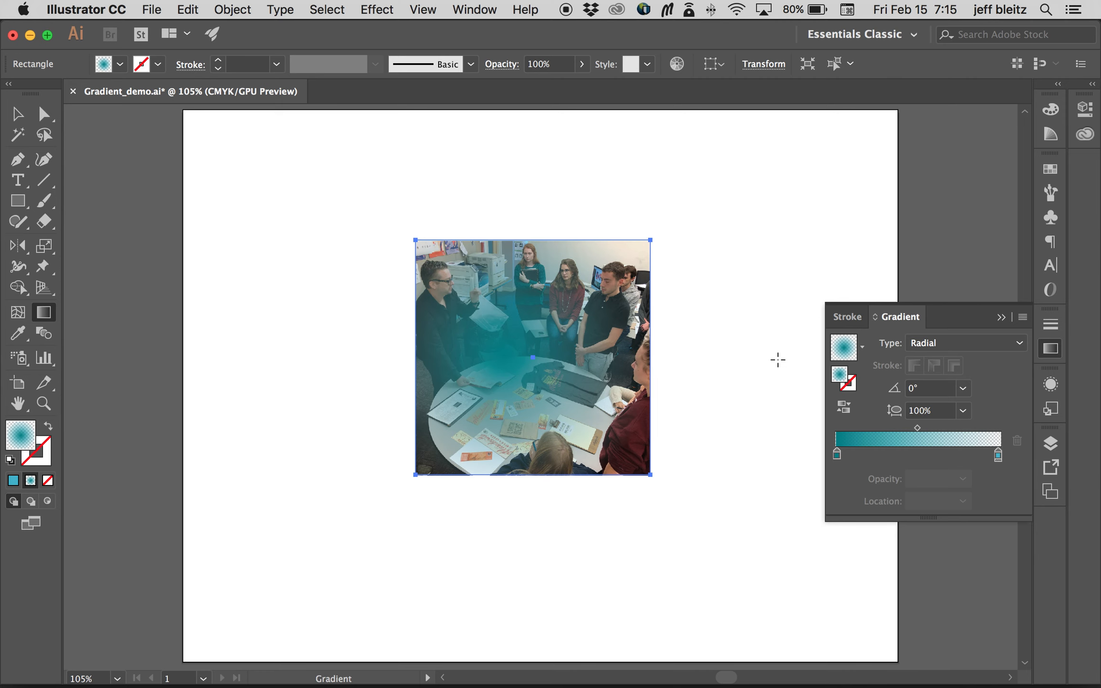
left_click_drag(531, 360, 752, 357)
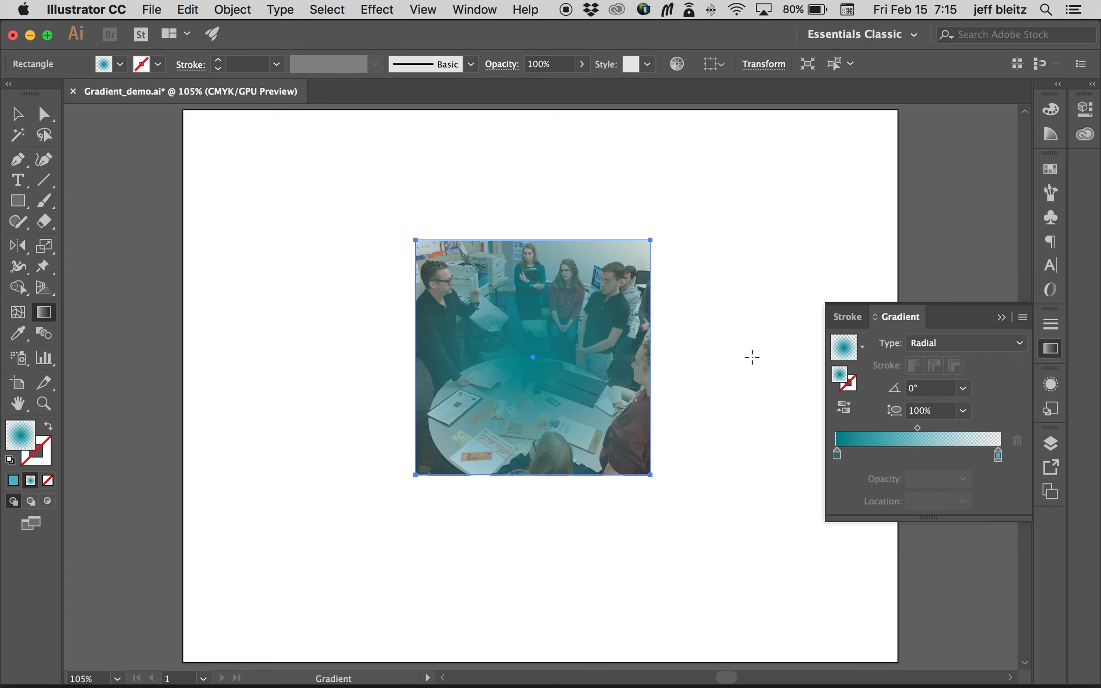
Undo the radial gradient edits back to the square's linear gradient at -90°, and deselect the square
key("super+z")
key("super+z")
key("super+z")
key("super+z")
key("super+z")
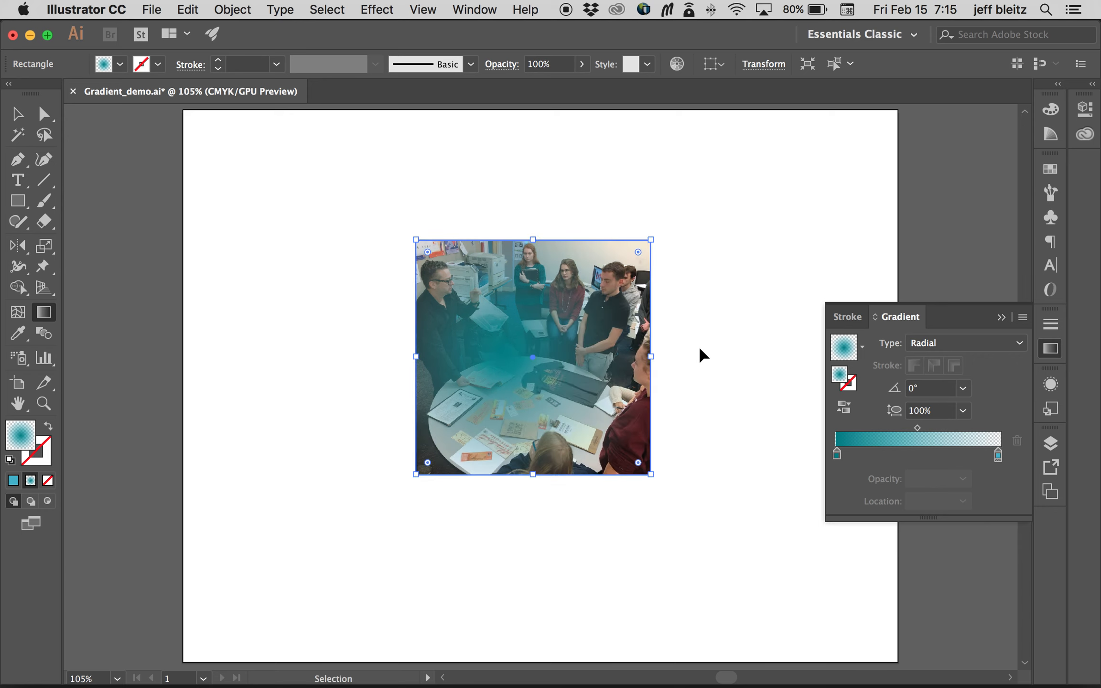
key("super+z")
key("super+z")
key("super+z")
key("super+z")
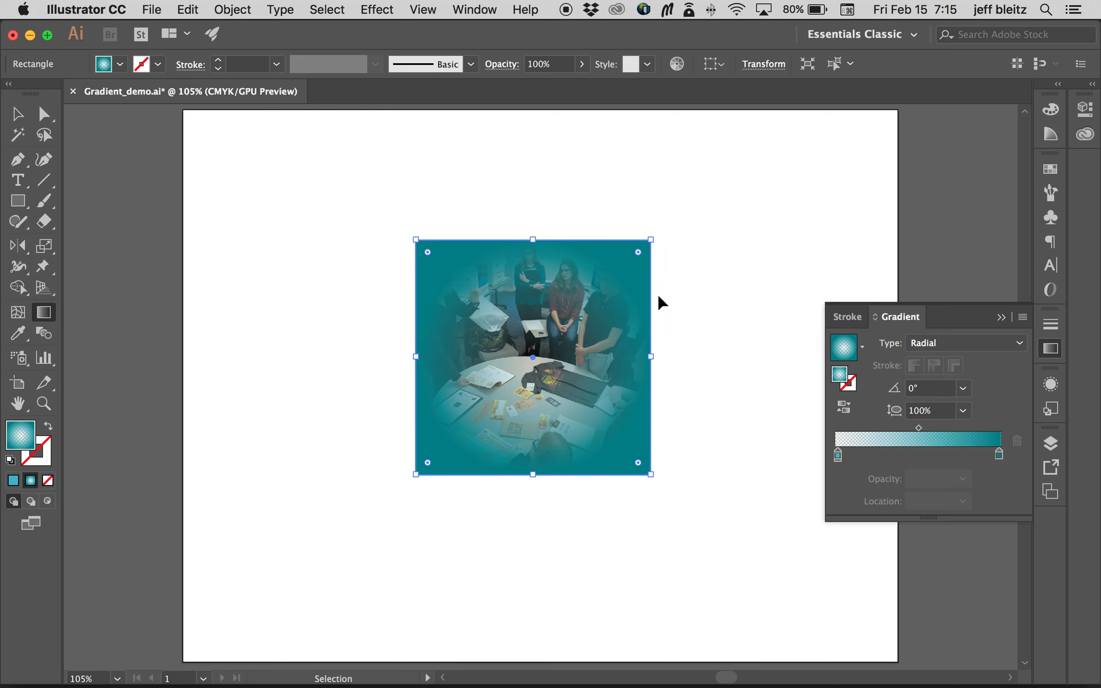
key("super+z")
key("super+z")
key("super+z")
key("super+z")
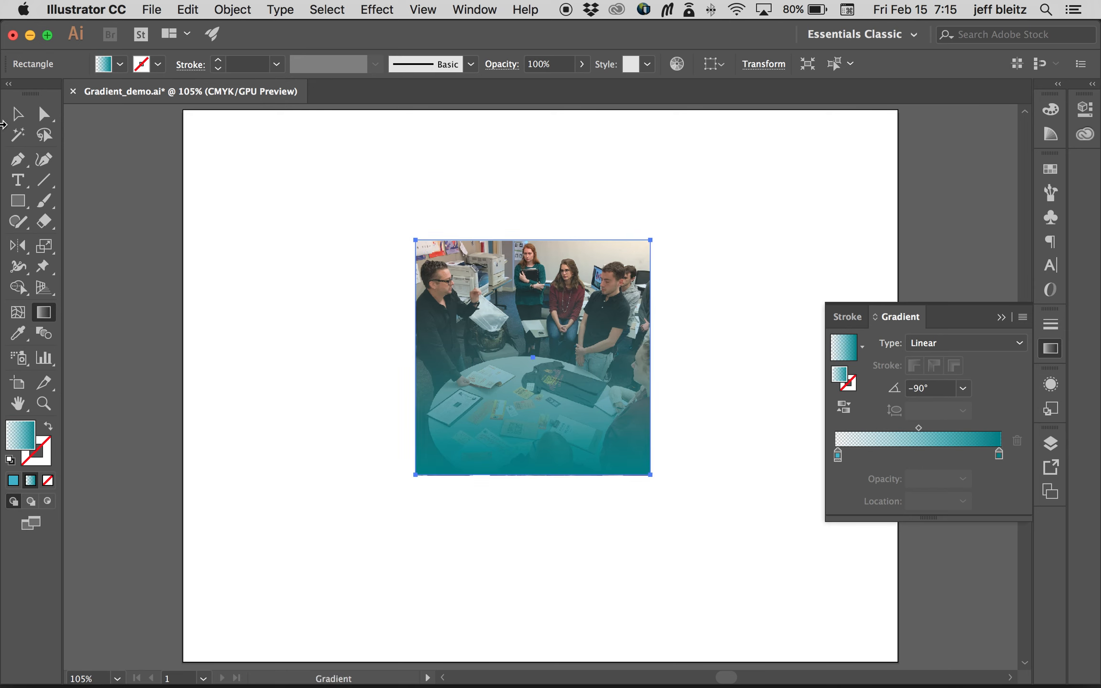
left_click(18, 114)
left_click(647, 185)
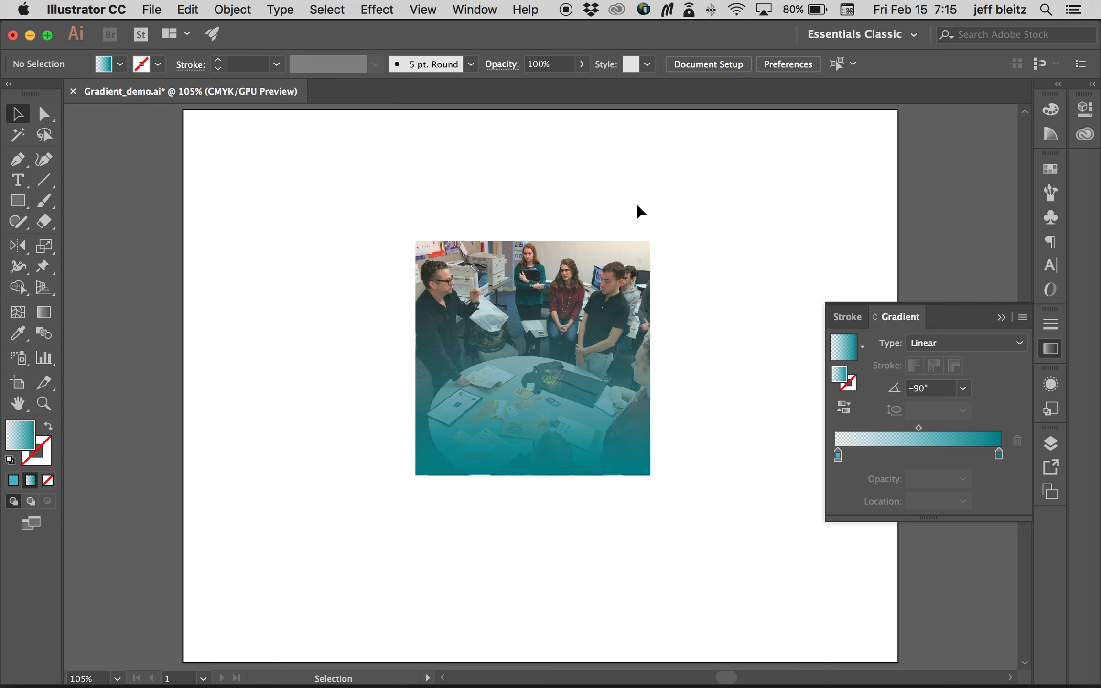
Set the blend mode of the gradient square over the photo to Multiply and deselect it
left_click(620, 387)
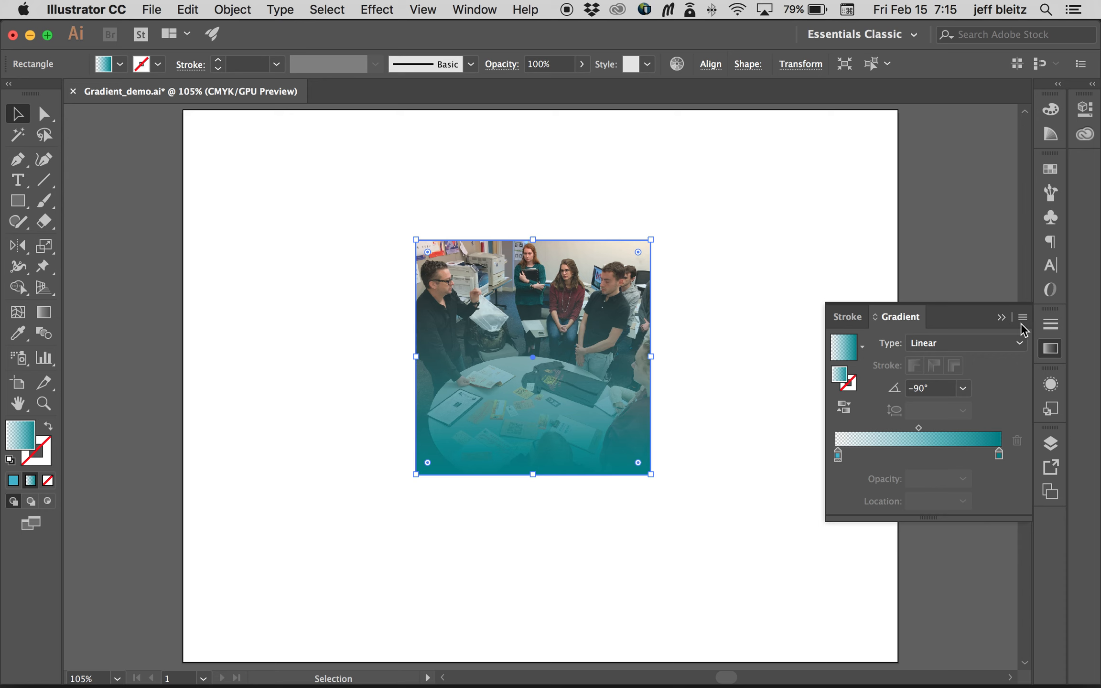
left_click(1001, 317)
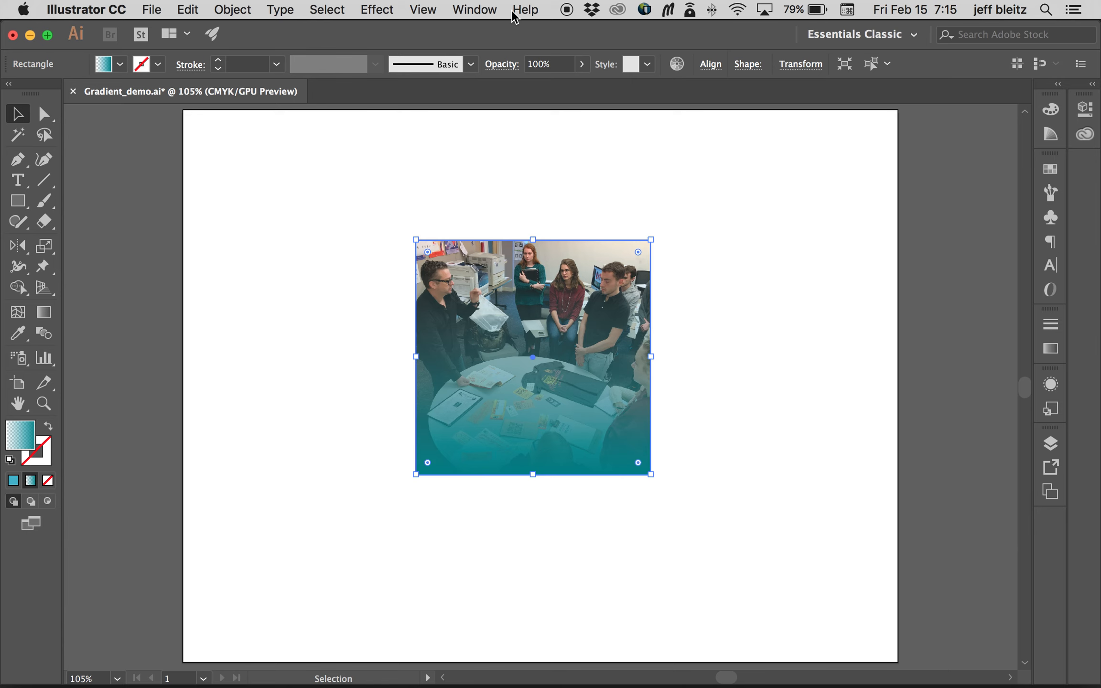
left_click(478, 10)
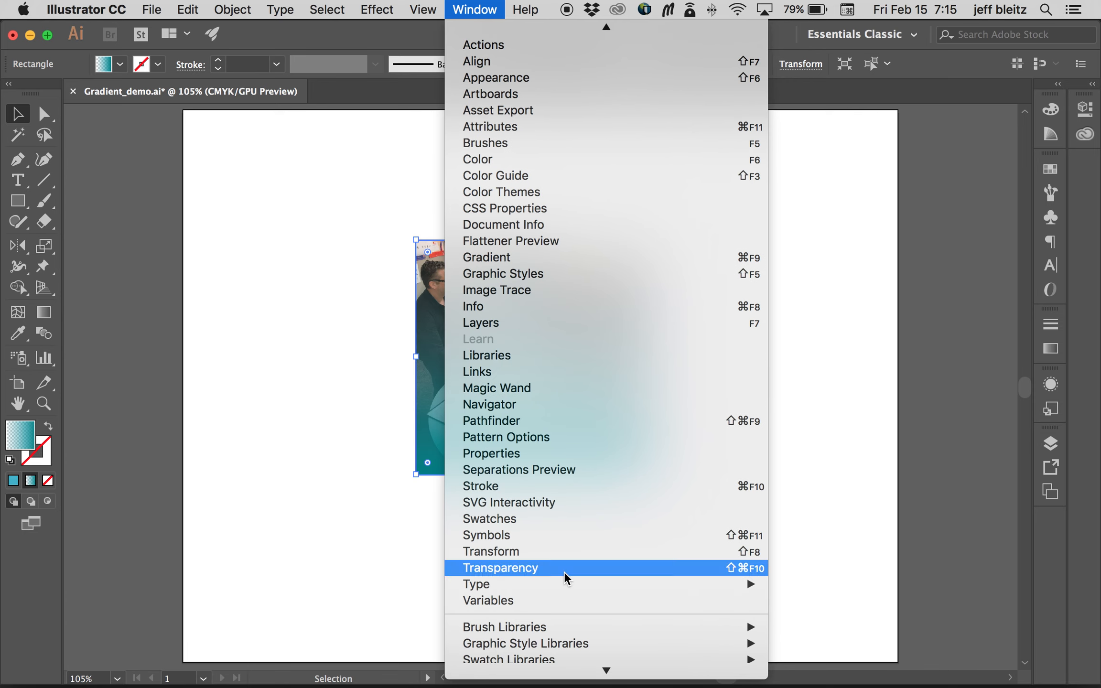
left_click(563, 569)
left_click(658, 161)
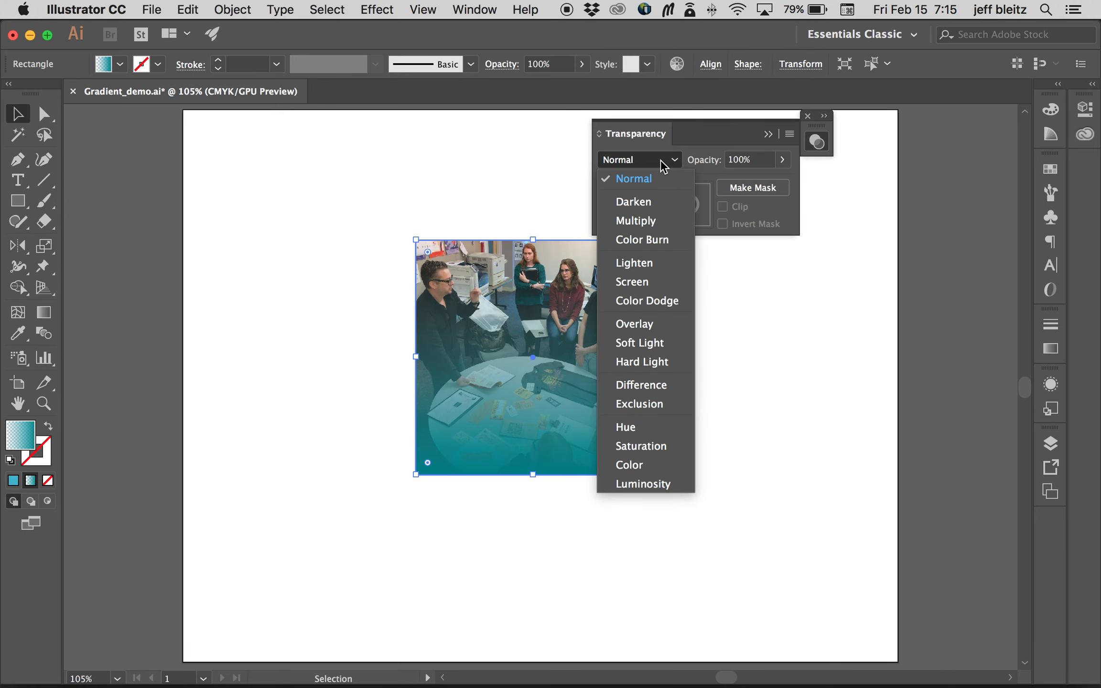
key("Return")
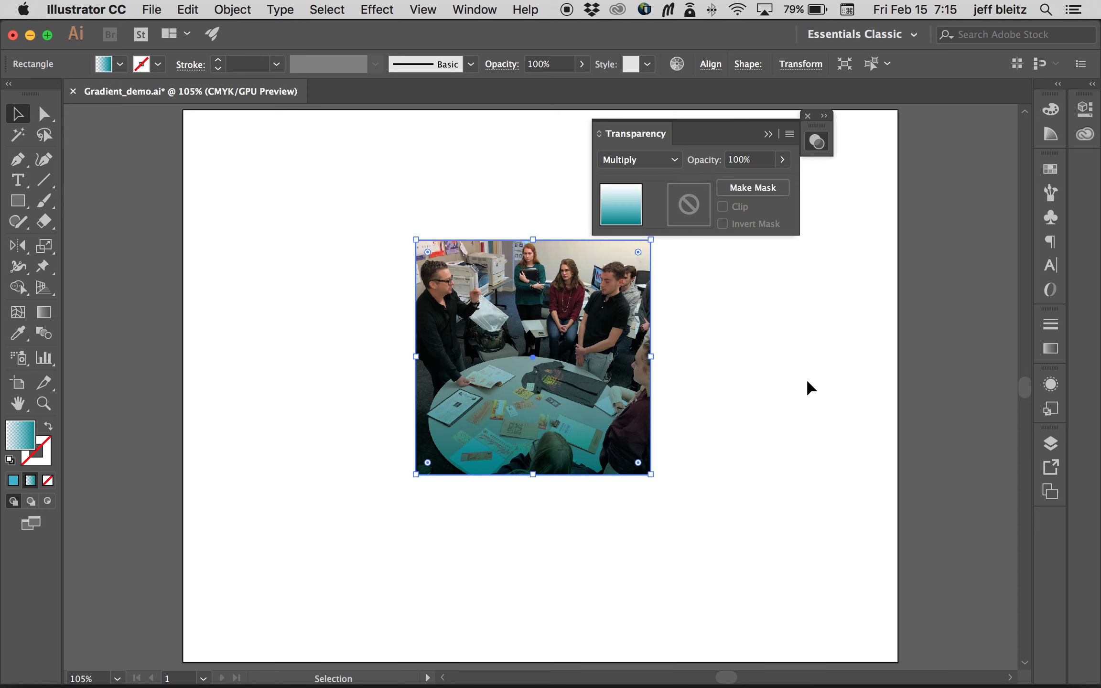
left_click(806, 378)
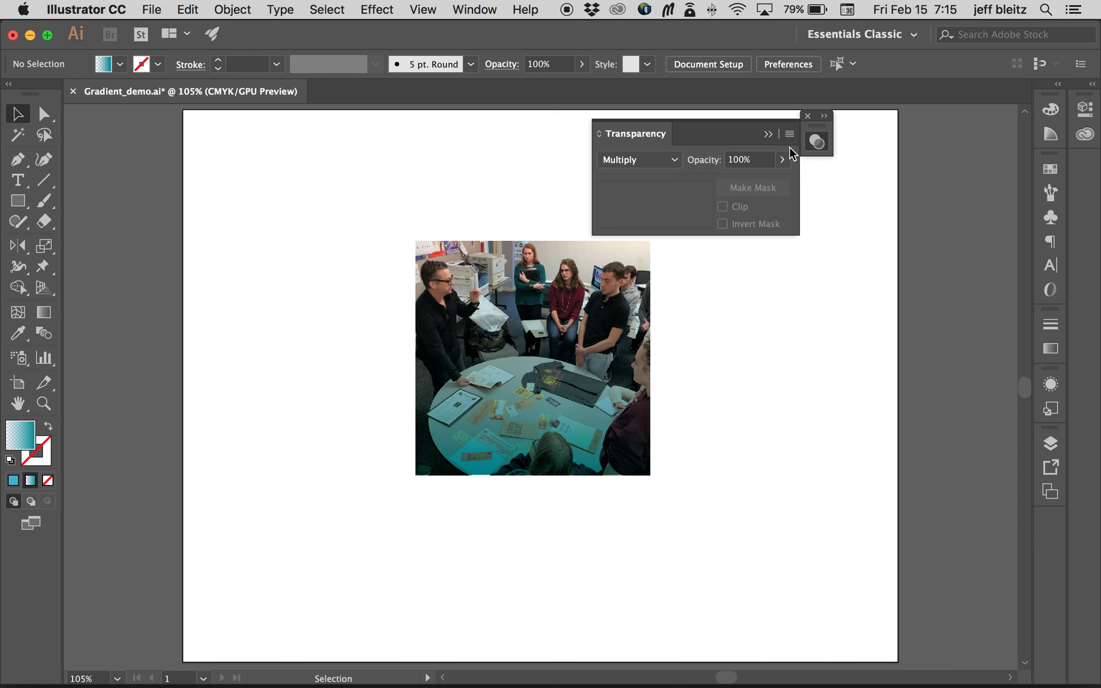
Expand the collapsed Transparency settings and reopen the Gradient settings so both are shown together
left_click(768, 134)
left_click(823, 115)
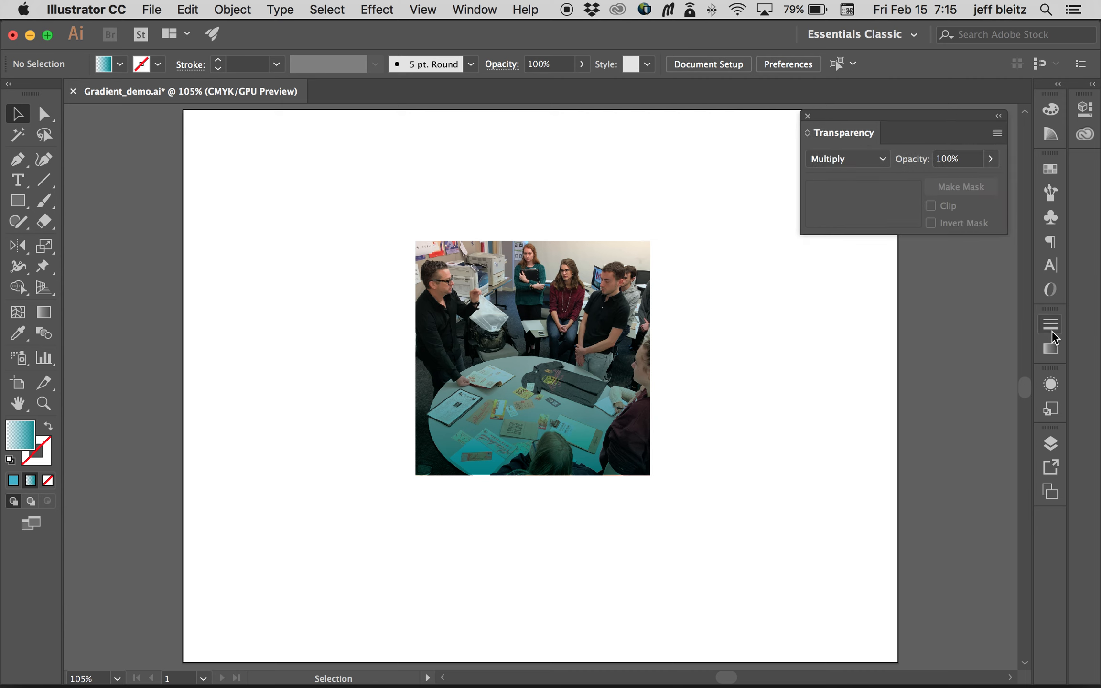
left_click(1051, 348)
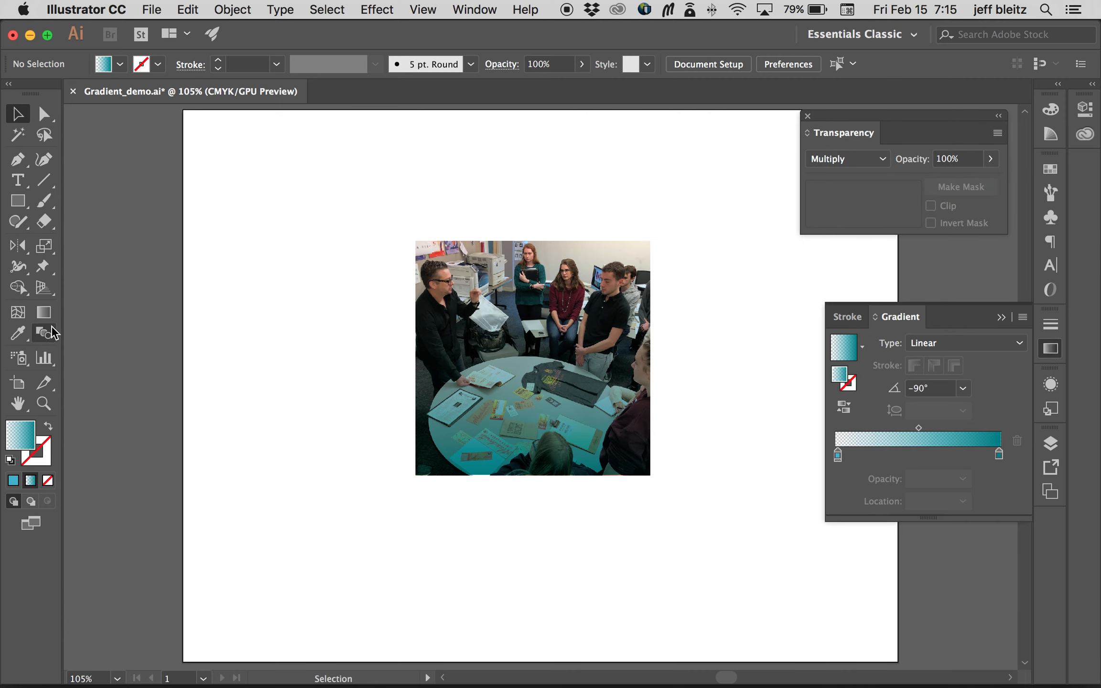